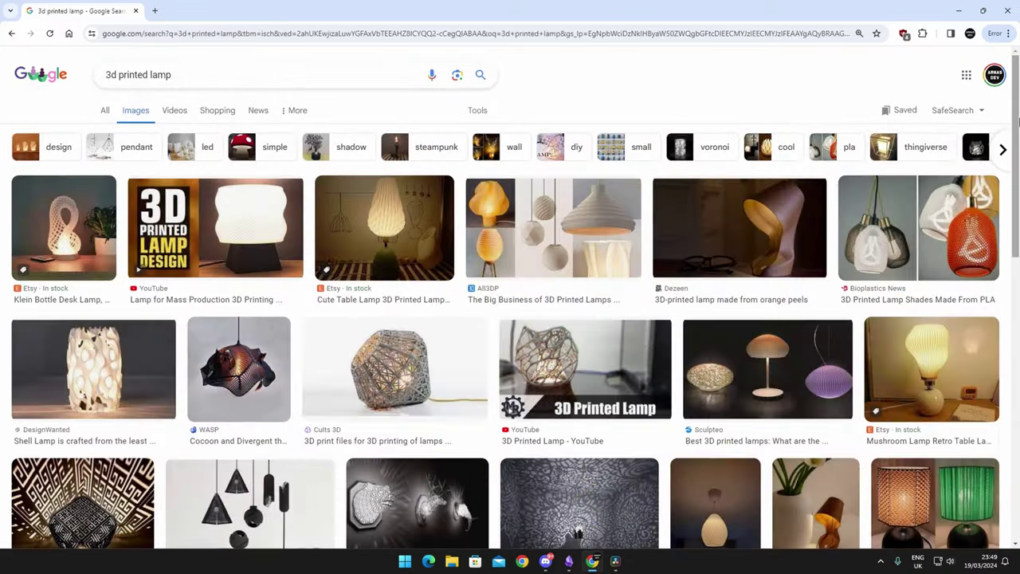
Step: Scroll through the Google Images results for anglepoise and 3D printed lamps
scroll(1018, 144, down, 2)
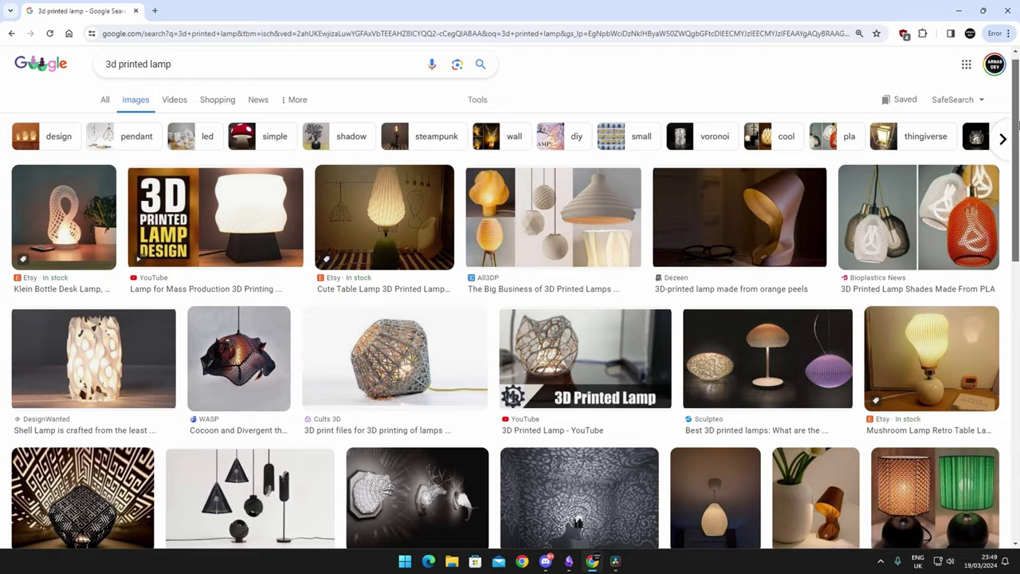
scroll(1018, 144, down, 3)
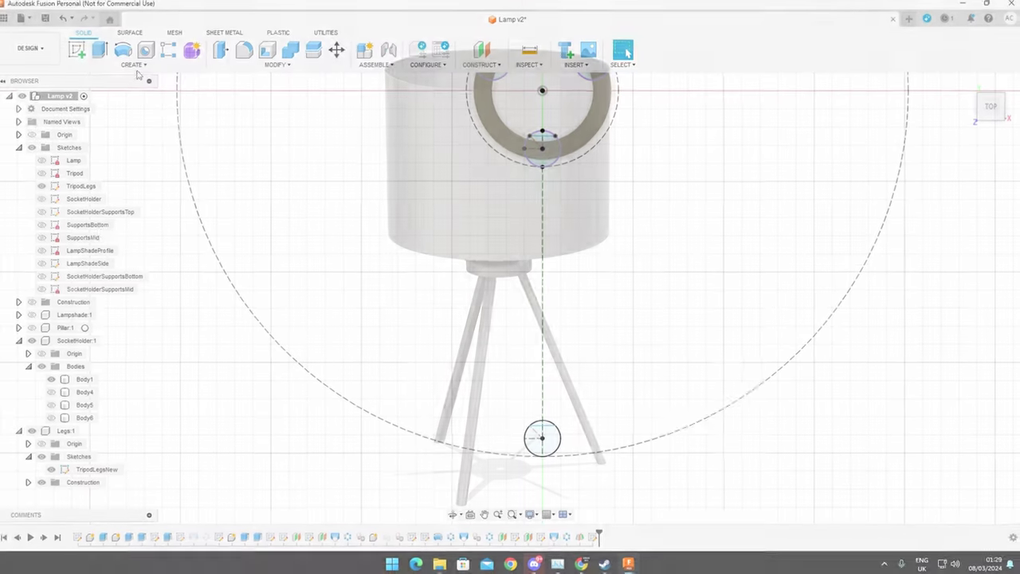
Step: Loft from the small circle to the upper leg circle, previewing a slanted tripod-leg tube in 3D
click(116, 55)
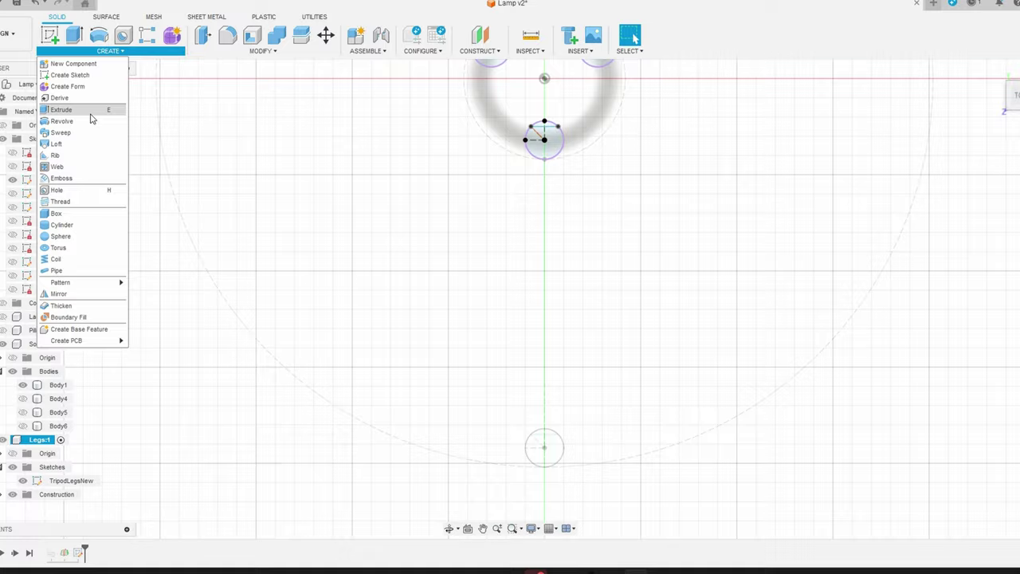
click(111, 152)
click(558, 155)
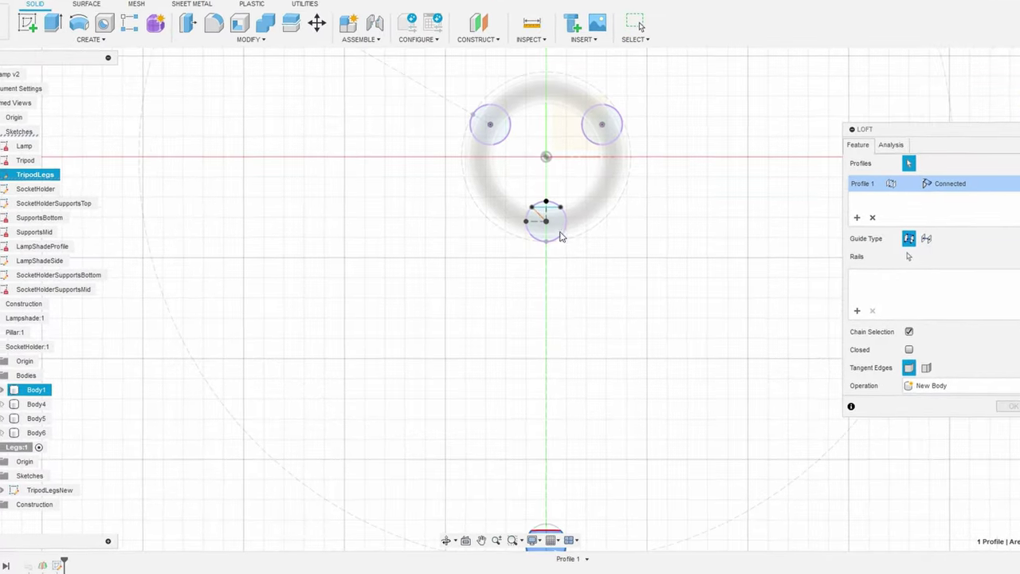
scroll(560, 237, up, 5)
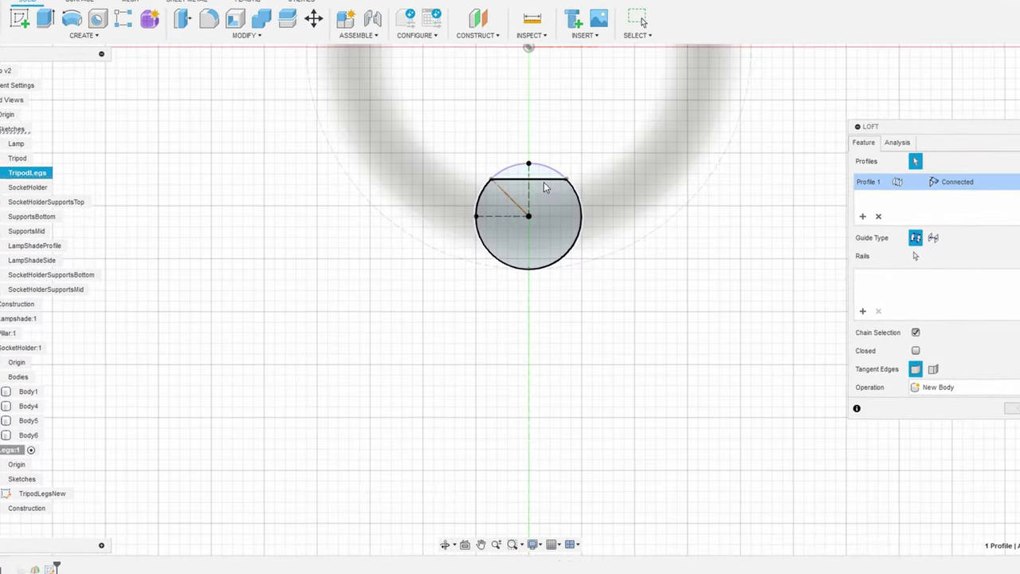
click(540, 191)
scroll(677, 251, down, 8)
shift+middle_drag(678, 251, 717, 287)
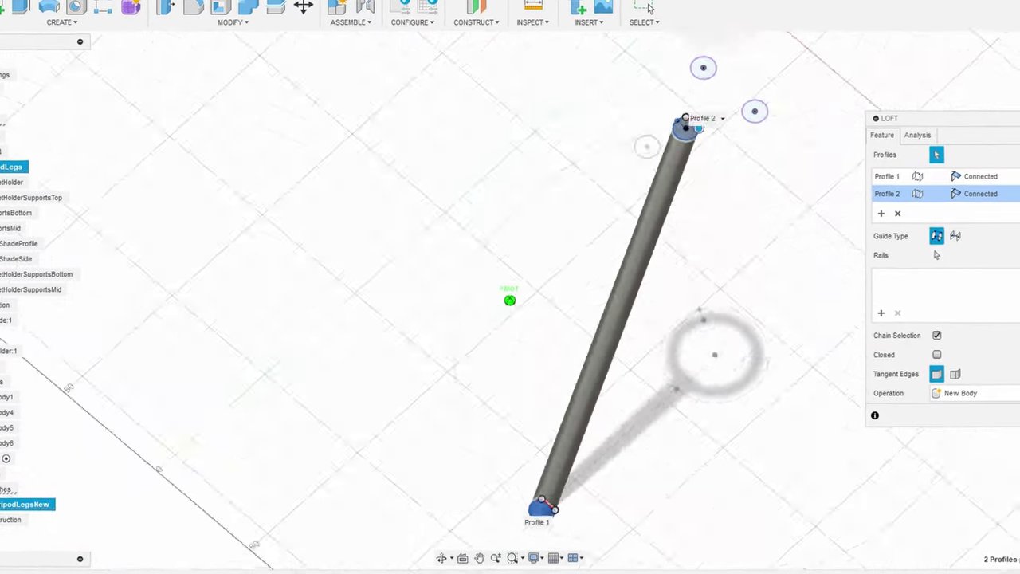
shift+middle_drag(936, 254, 815, 246)
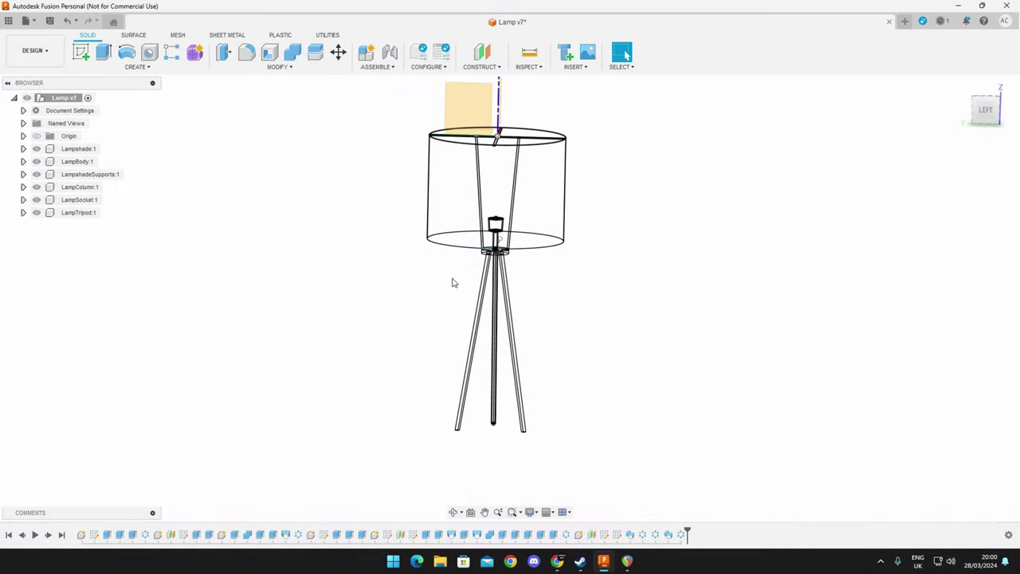
shift+middle_drag(460, 275, 447, 296)
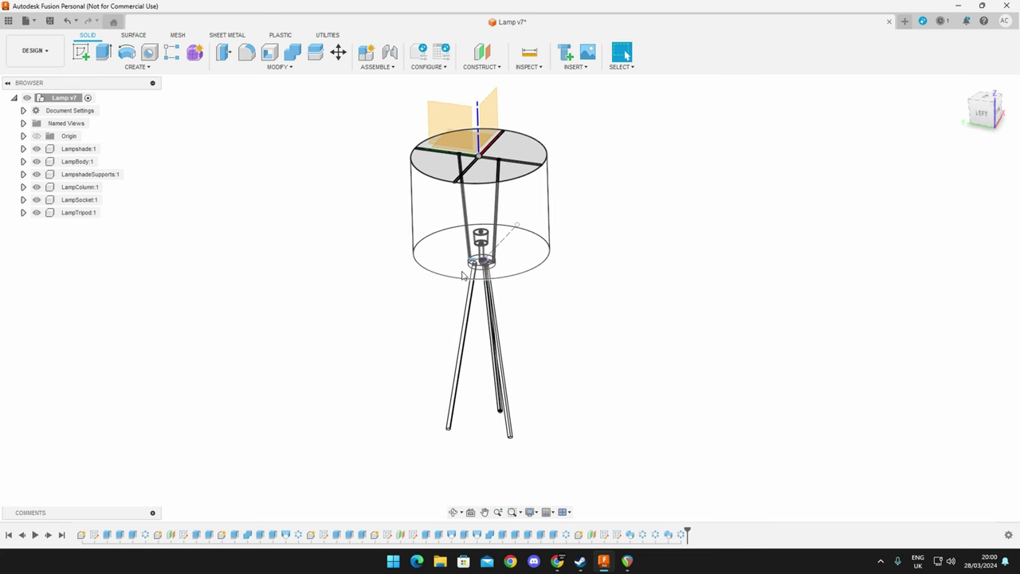
scroll(405, 291, up, 4)
scroll(417, 296, down, 2)
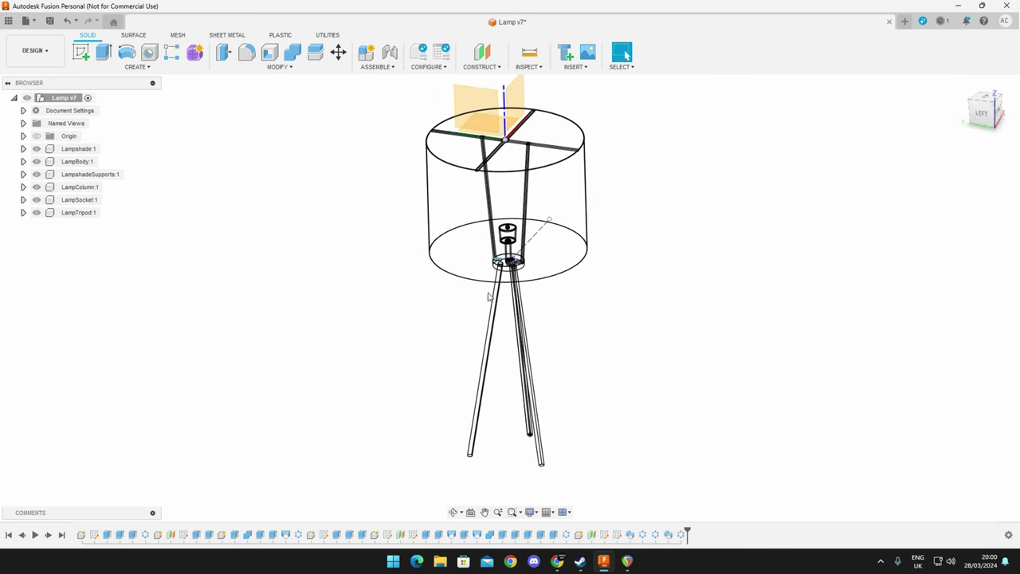
scroll(515, 296, up, 3)
scroll(544, 321, down, 3)
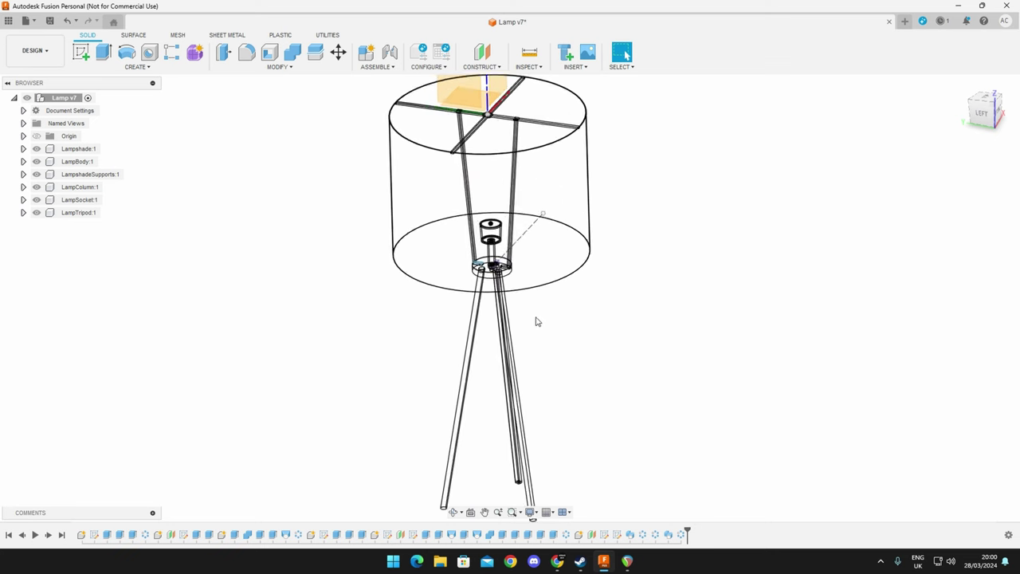
shift+middle_drag(552, 322, 415, 212)
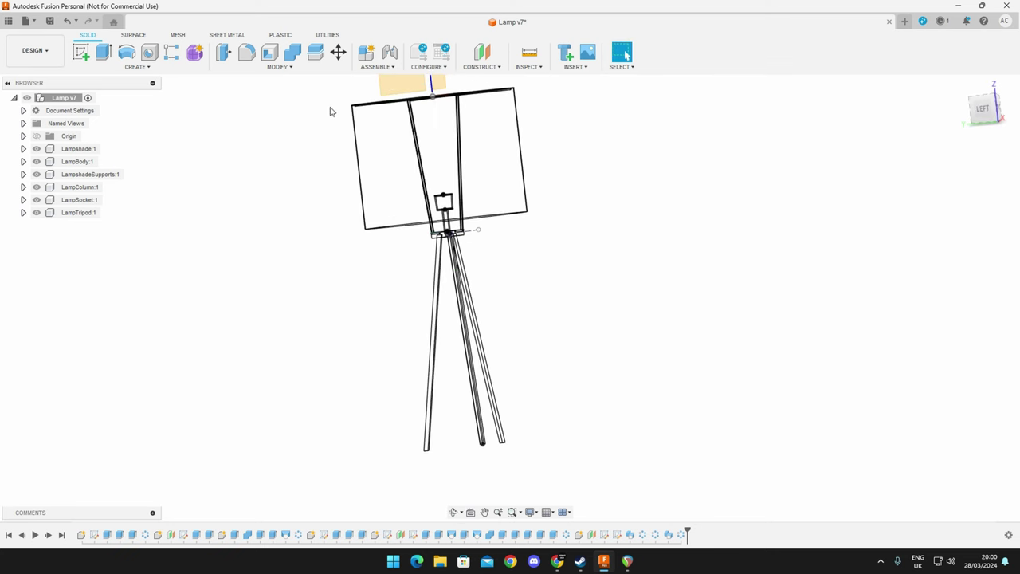
shift+middle_drag(331, 112, 392, 200)
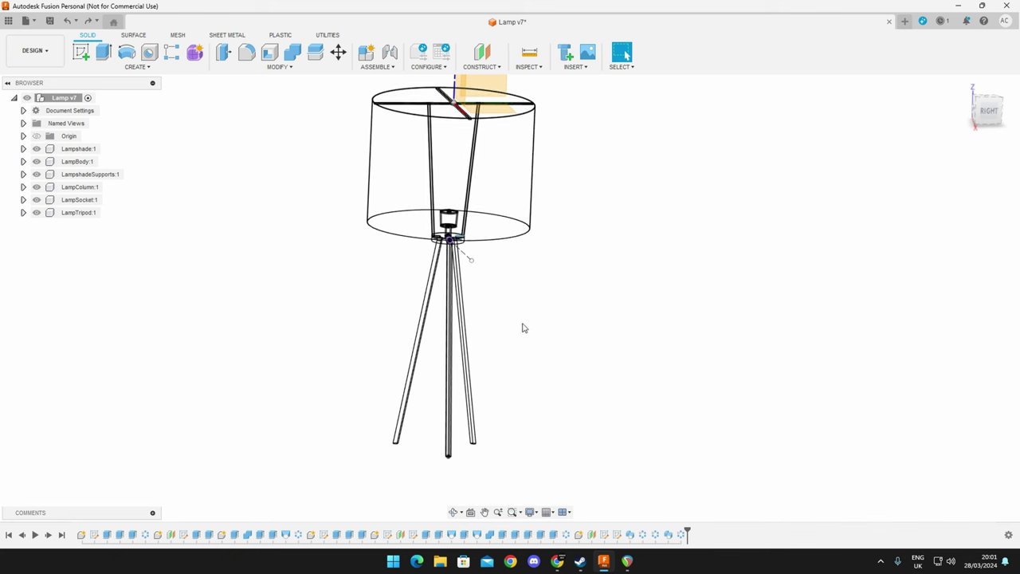
middle_drag(477, 303, 426, 298)
click(1002, 117)
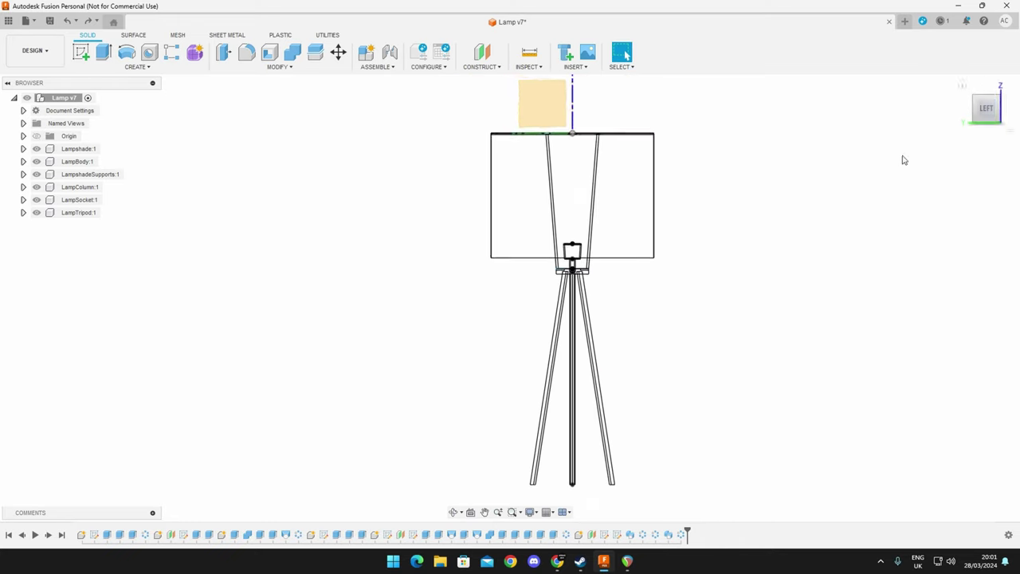
scroll(651, 188, up, 3)
shift+middle_drag(651, 189, 456, 236)
scroll(456, 236, up, 4)
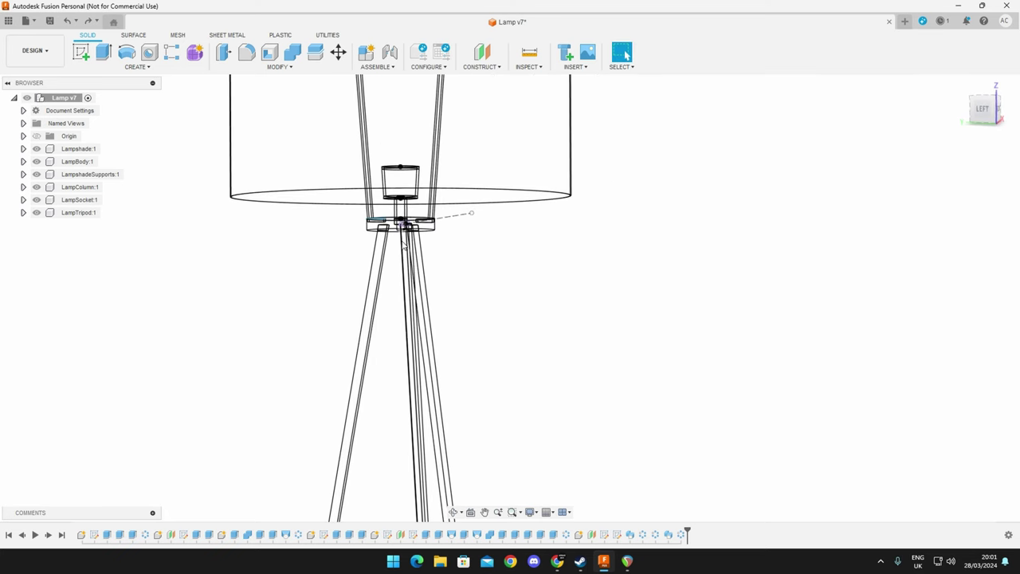
click(37, 213)
click(36, 213)
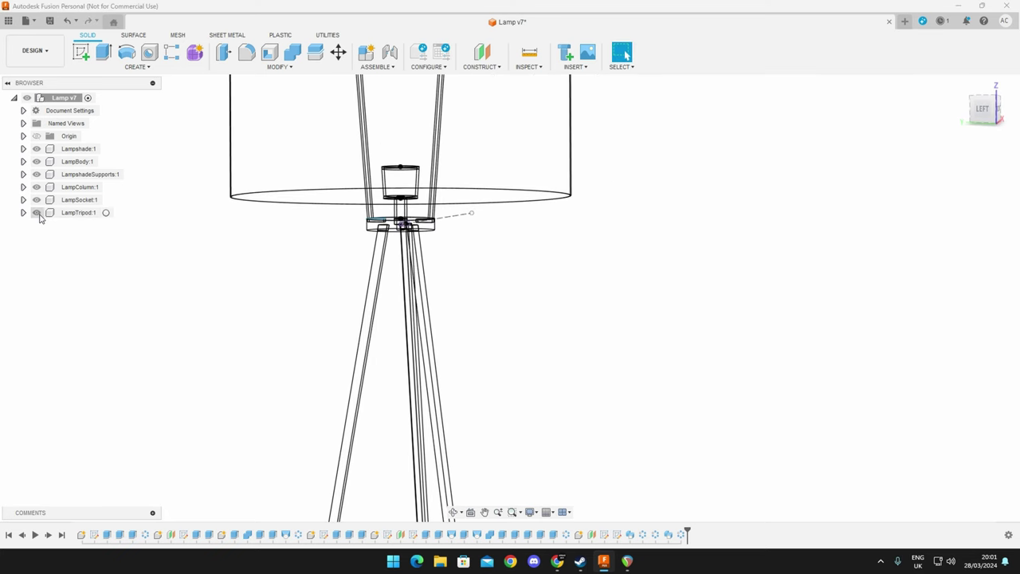
click(36, 213)
click(37, 213)
click(37, 213)
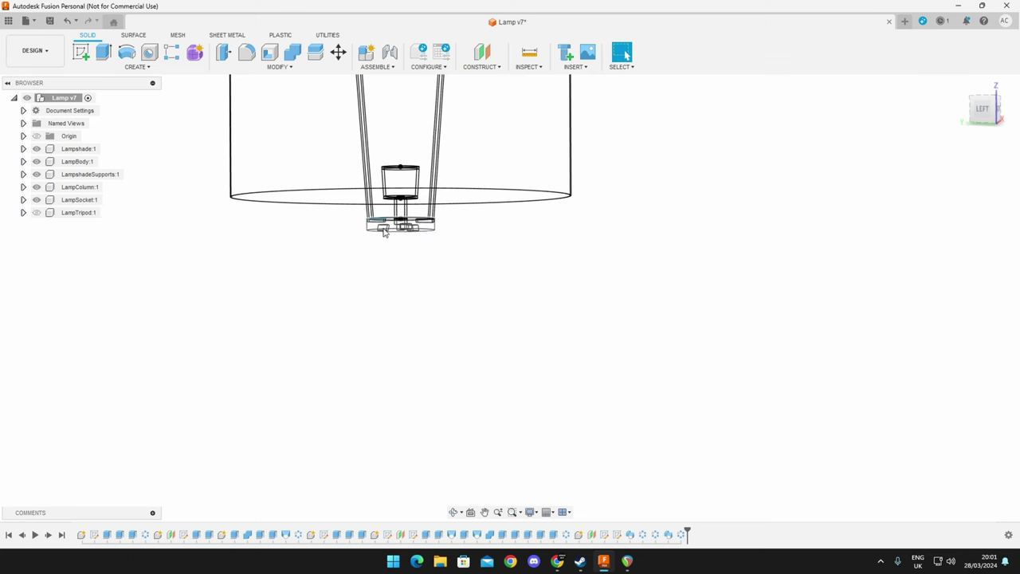
scroll(385, 233, up, 4)
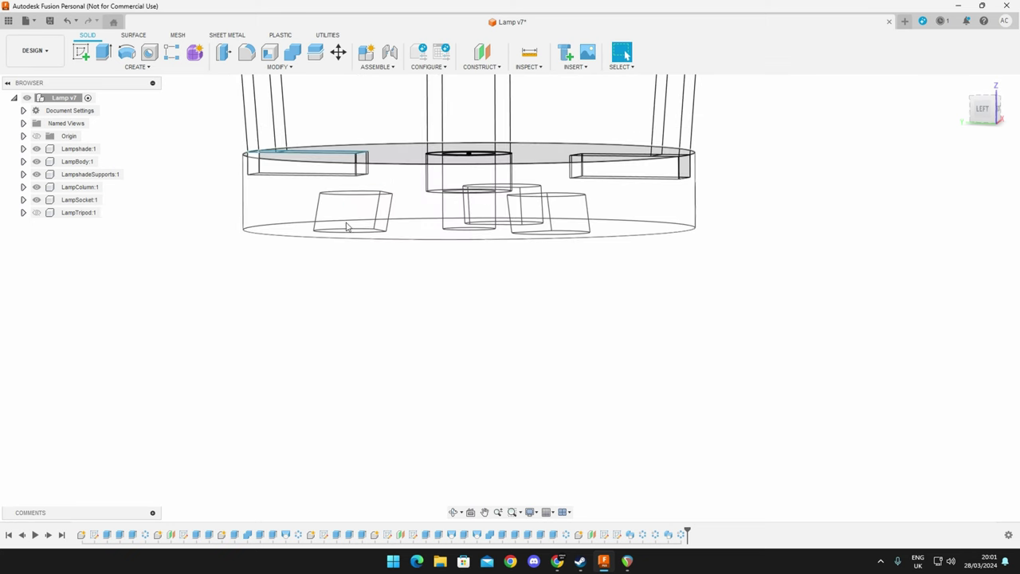
scroll(359, 208, down, 4)
click(37, 213)
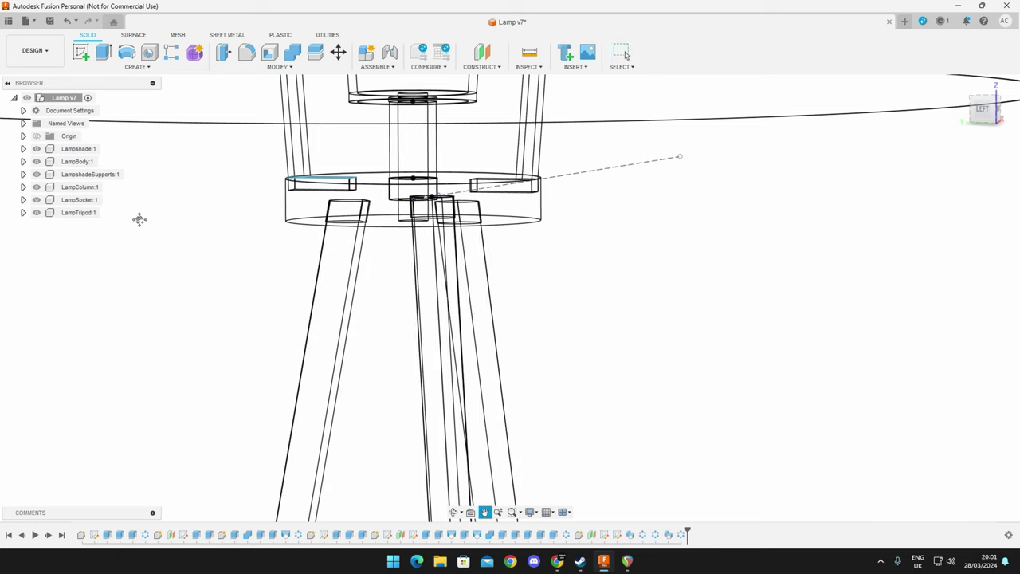
click(37, 176)
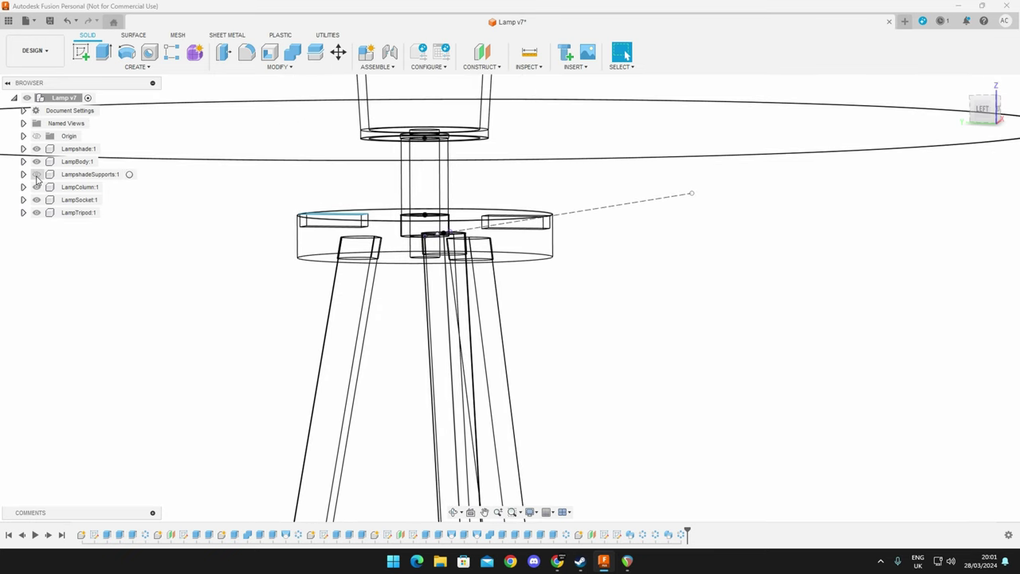
click(36, 176)
click(36, 176)
click(36, 175)
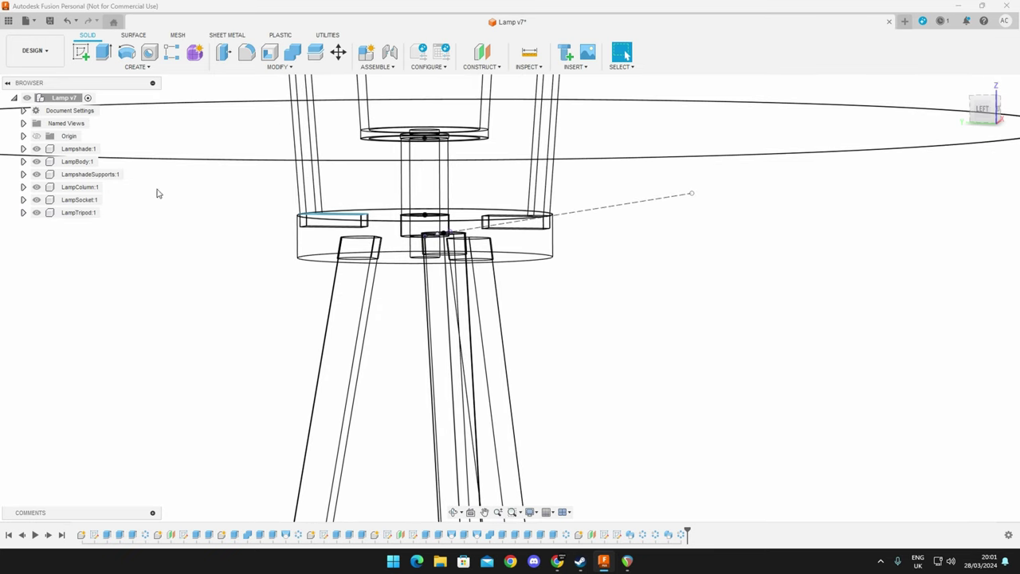
middle_drag(157, 191, 151, 276)
click(36, 200)
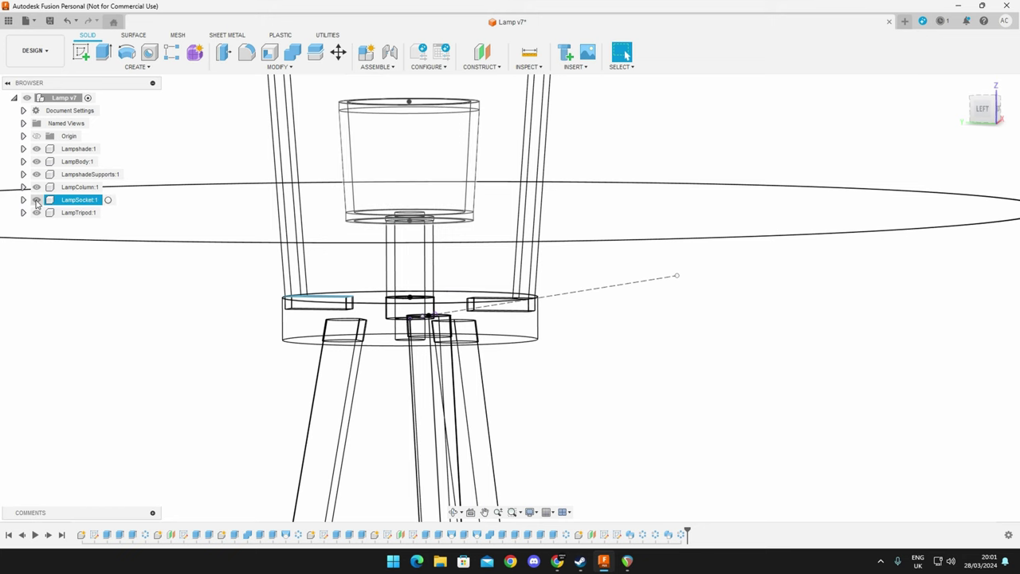
click(36, 187)
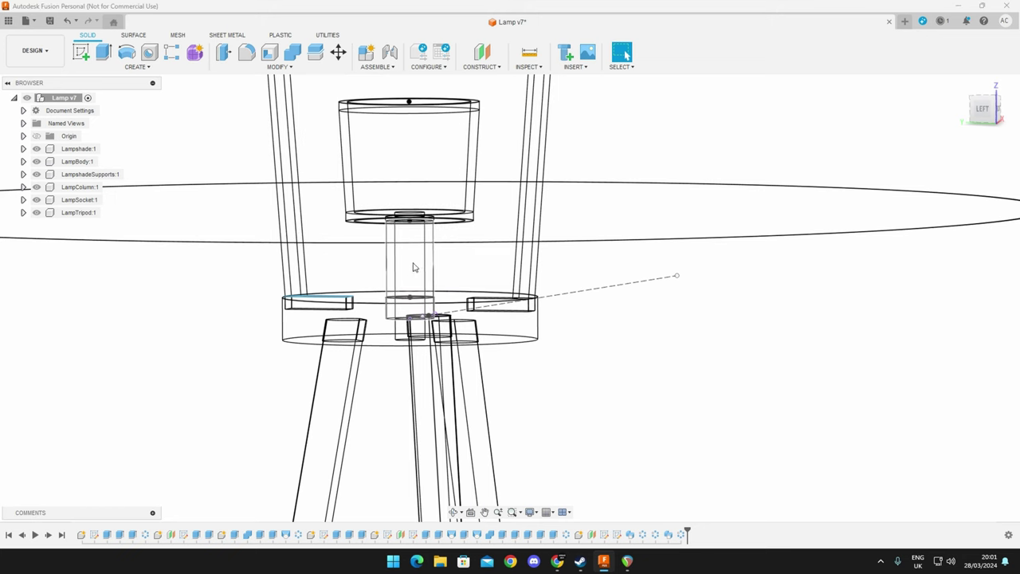
middle_drag(414, 191, 432, 271)
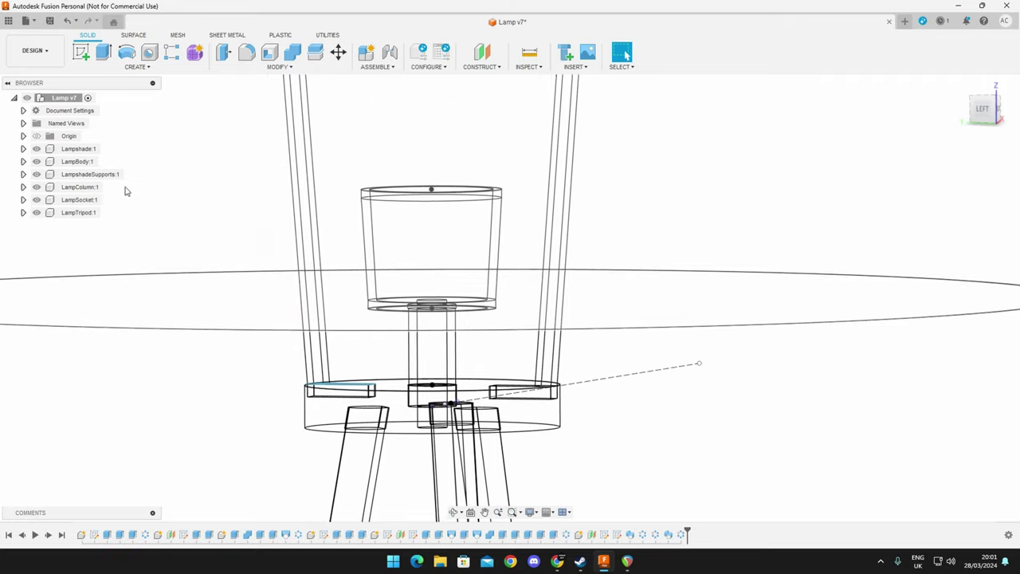
click(35, 200)
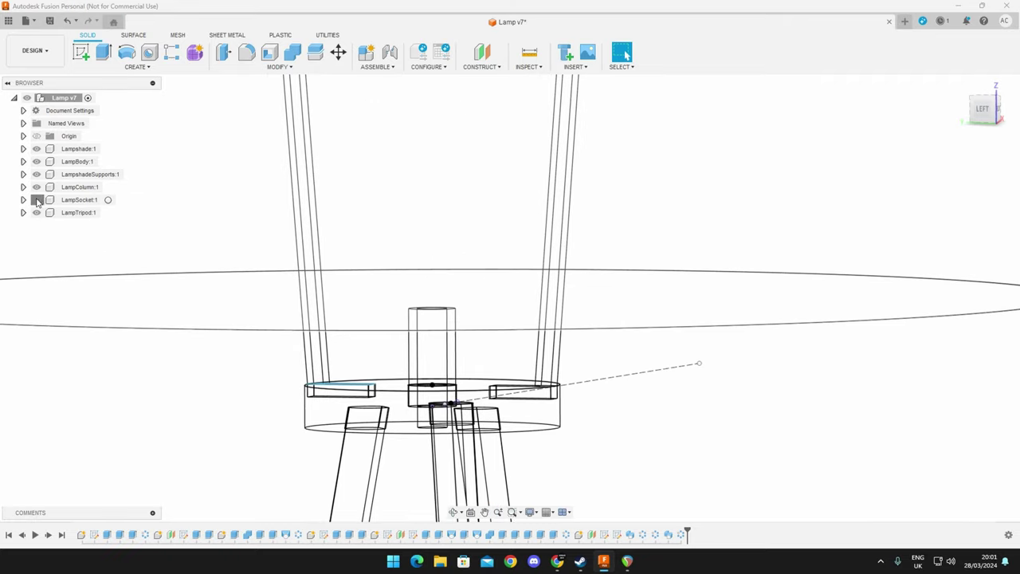
click(36, 200)
shift+middle_drag(415, 216, 466, 247)
scroll(466, 247, down, 5)
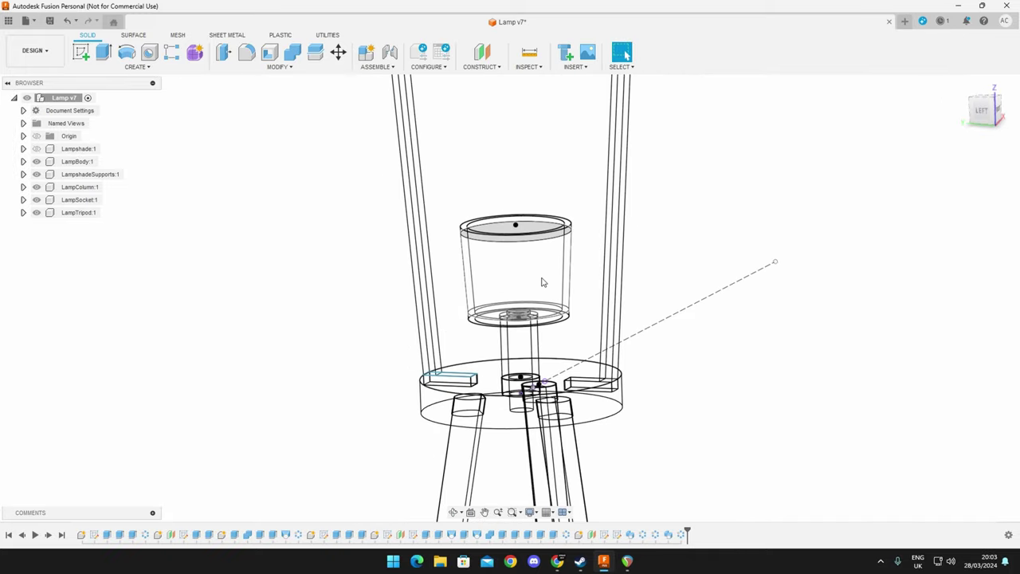
click(542, 282)
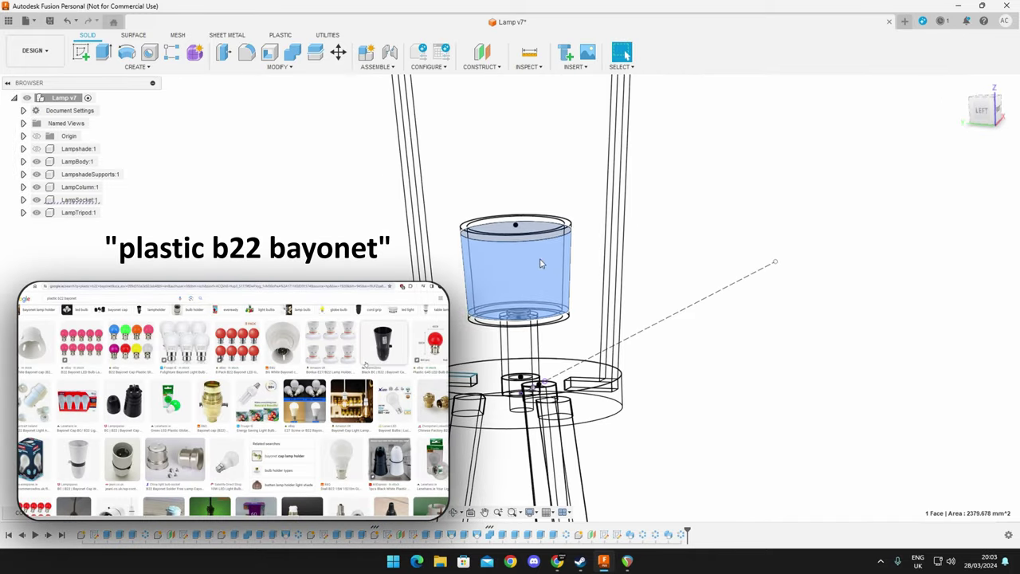
scroll(550, 271, down, 2)
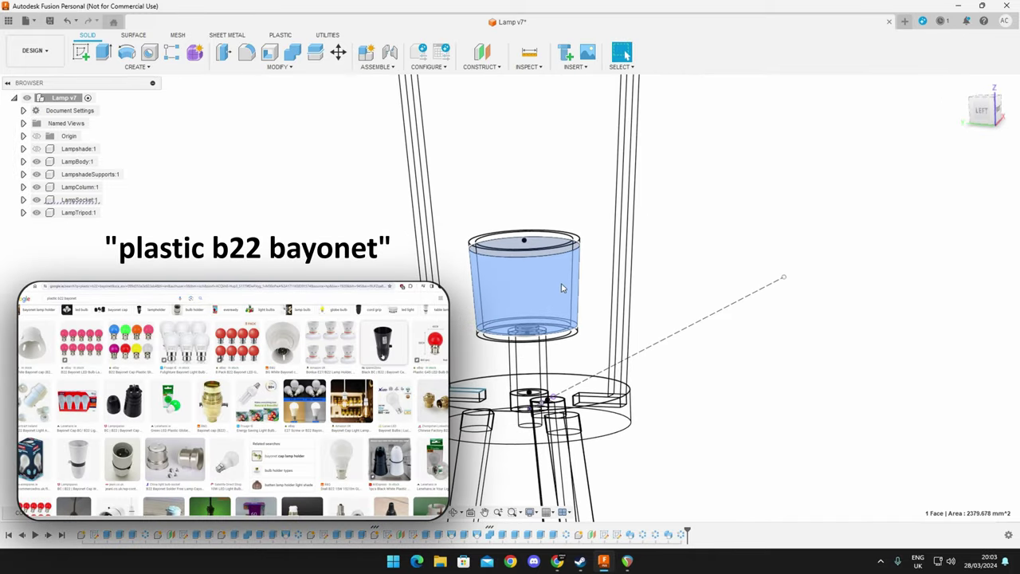
mouse_move(562, 288)
shift+middle_down()
mouse_move(575, 285)
mouse_move(581, 259)
mouse_move(577, 276)
mouse_move(533, 299)
mouse_move(554, 239)
mouse_move(556, 291)
mouse_move(446, 271)
shift+middle_up()
Step: Unhide the Lampshade:1 body and orbit from the support bracket out to the whole lamp
scroll(556, 291, down, 5)
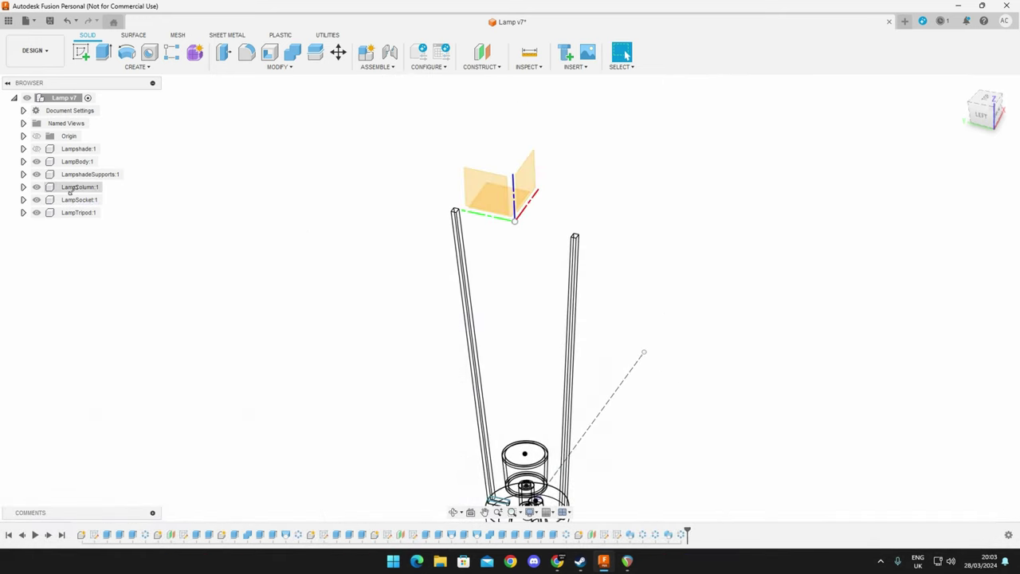
click(35, 149)
scroll(553, 243, up, 8)
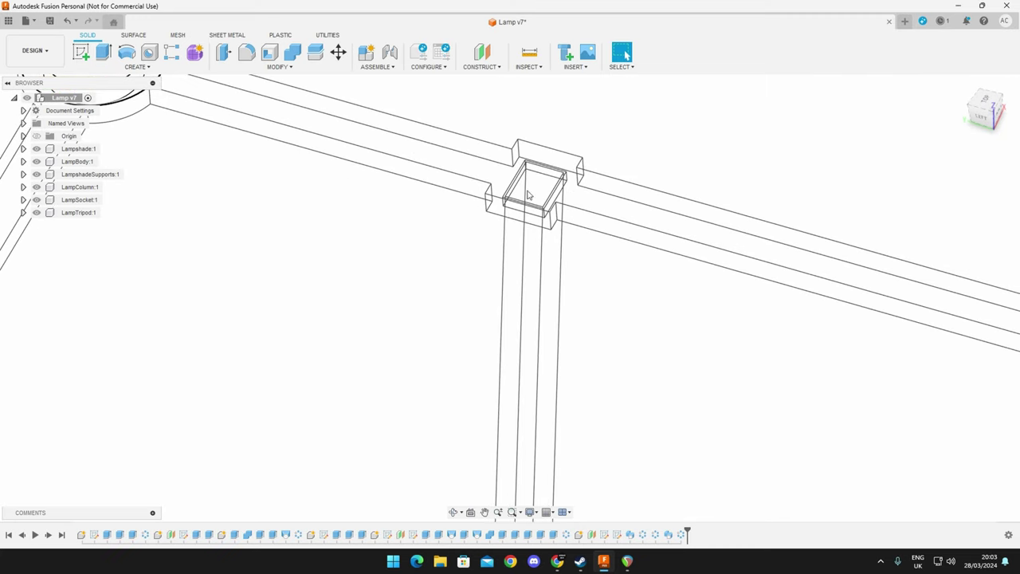
shift+middle_drag(538, 206, 543, 266)
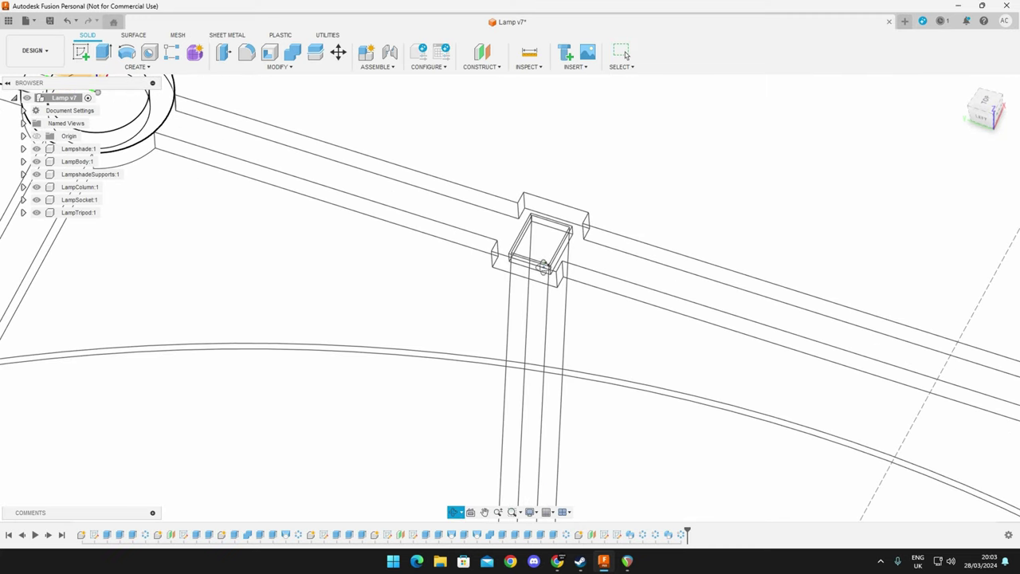
scroll(535, 271, down, 5)
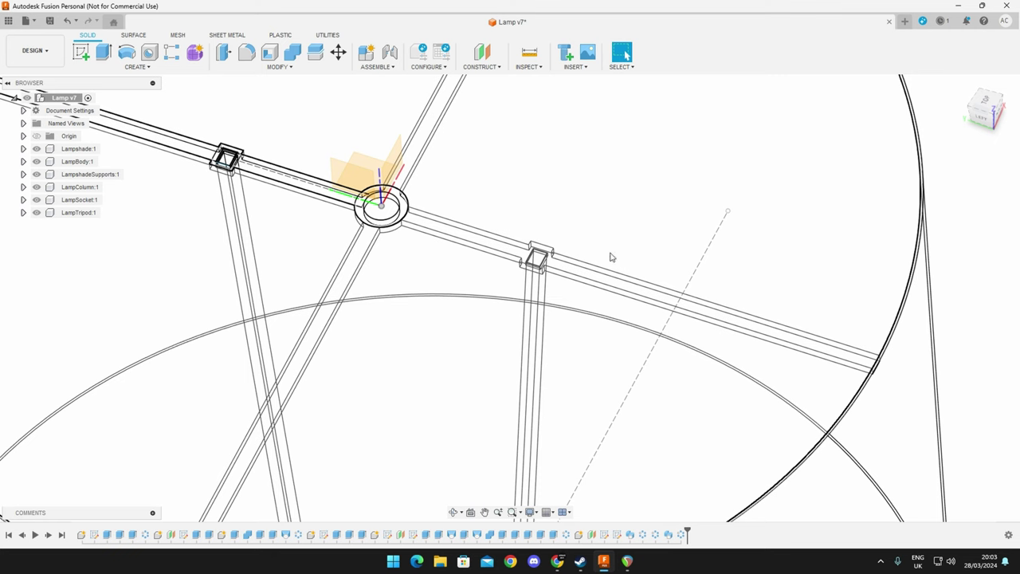
scroll(539, 263, up, 4)
shift+middle_drag(550, 274, 547, 292)
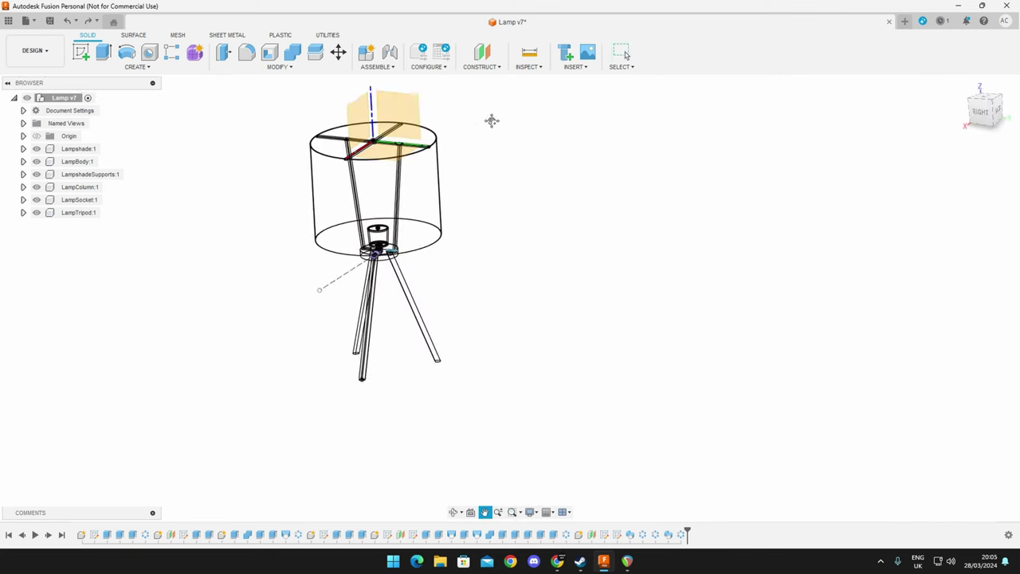
shift+middle_drag(490, 118, 628, 152)
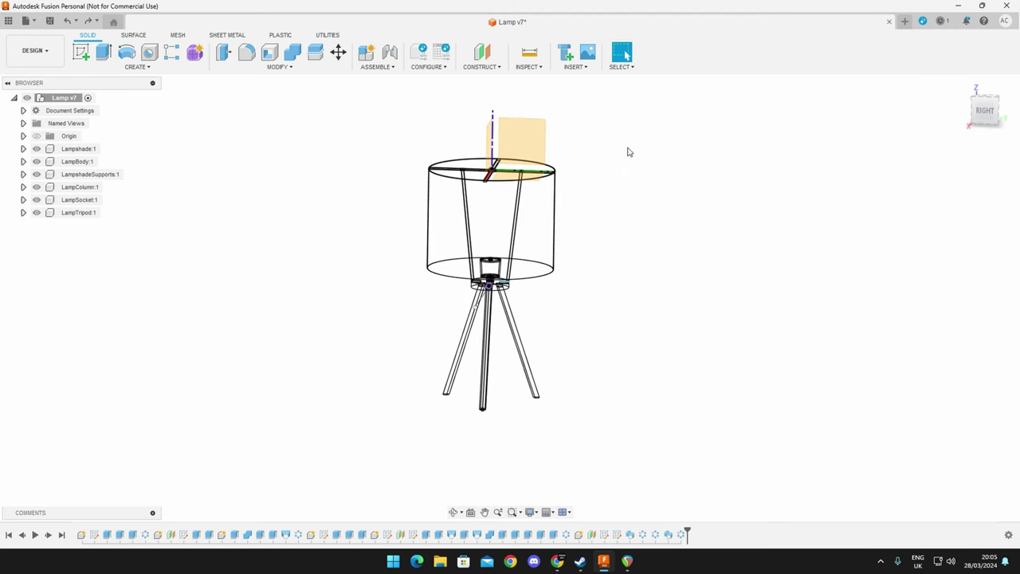
Step: Open Change Parameters and dock a narrowed Parameters dialog to the right of the lamp
click(287, 69)
click(288, 304)
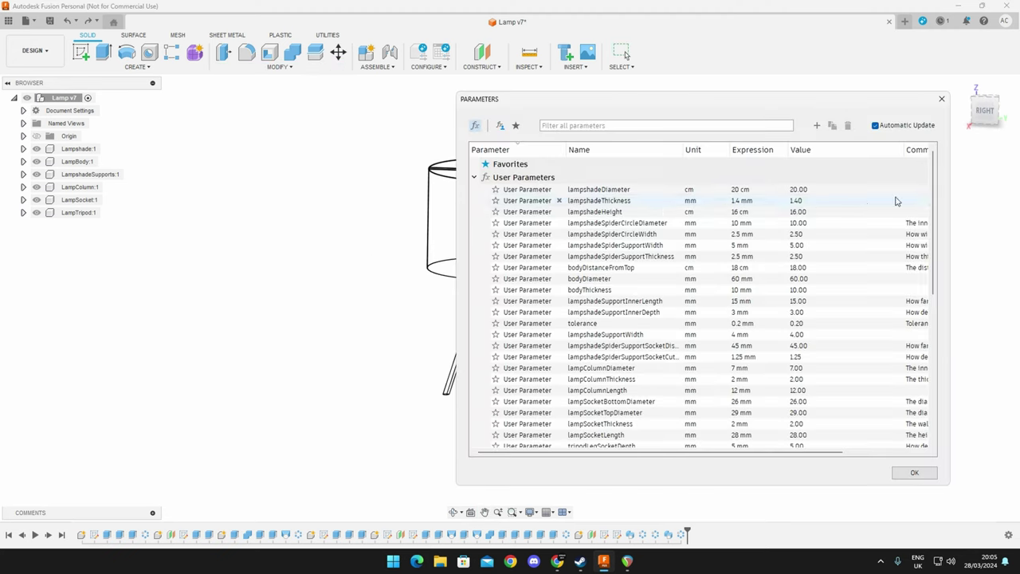
drag(654, 106, 708, 102)
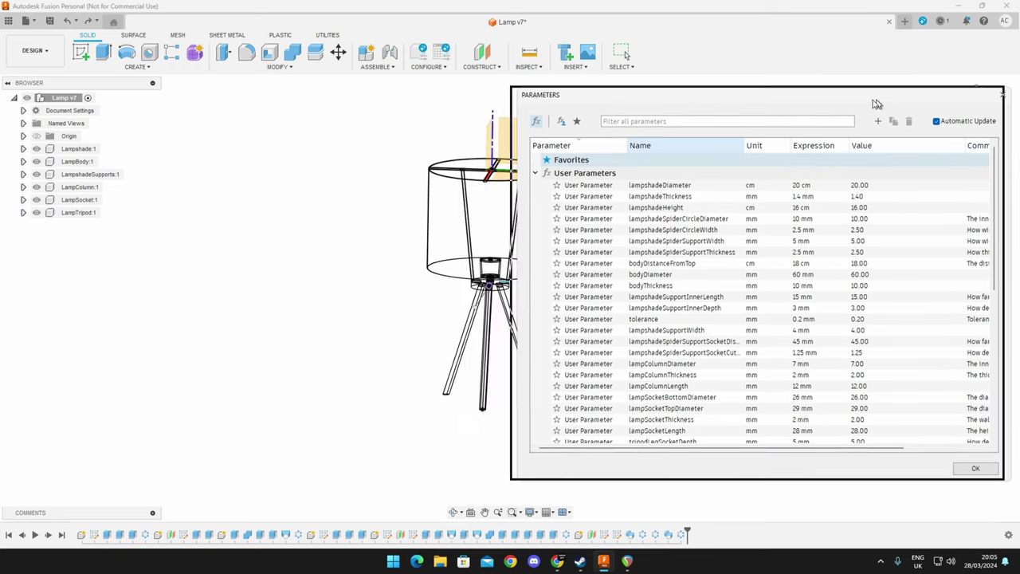
drag(877, 103, 767, 103)
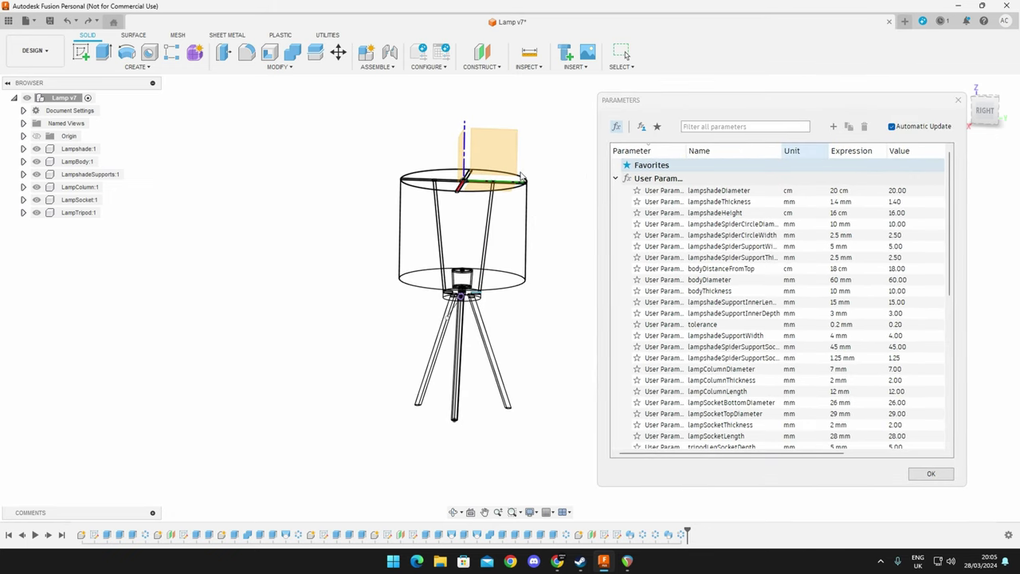
click(482, 216)
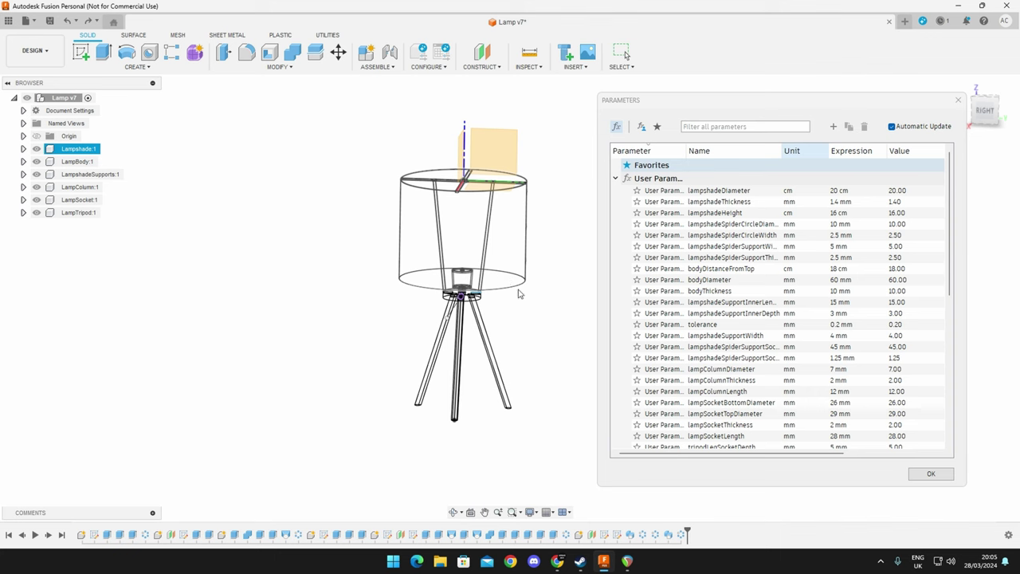
click(549, 275)
shift+middle_drag(549, 275, 504, 254)
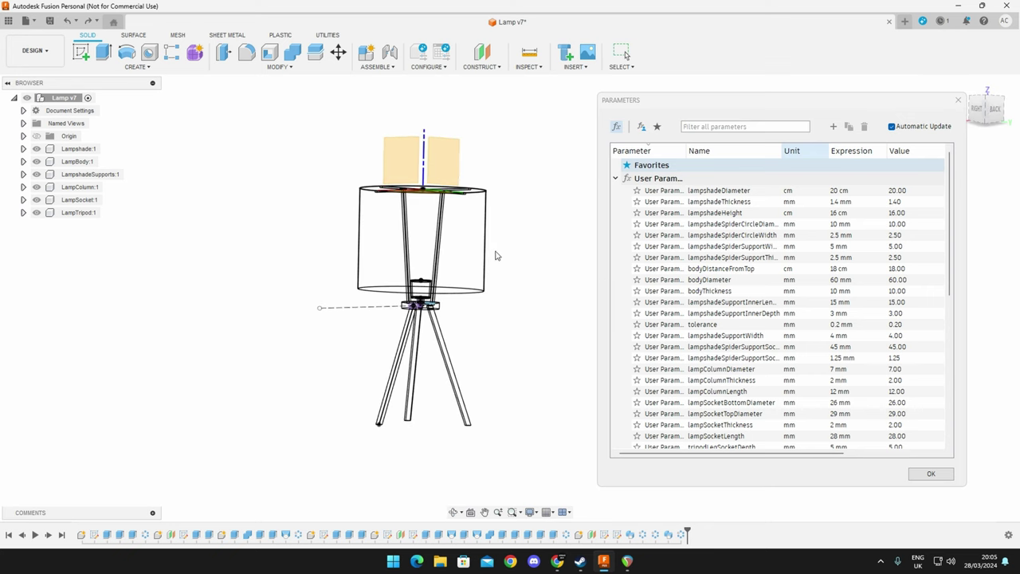
Step: Change the lampshadeDiameter expression to 30 cm
click(476, 247)
key(Escape)
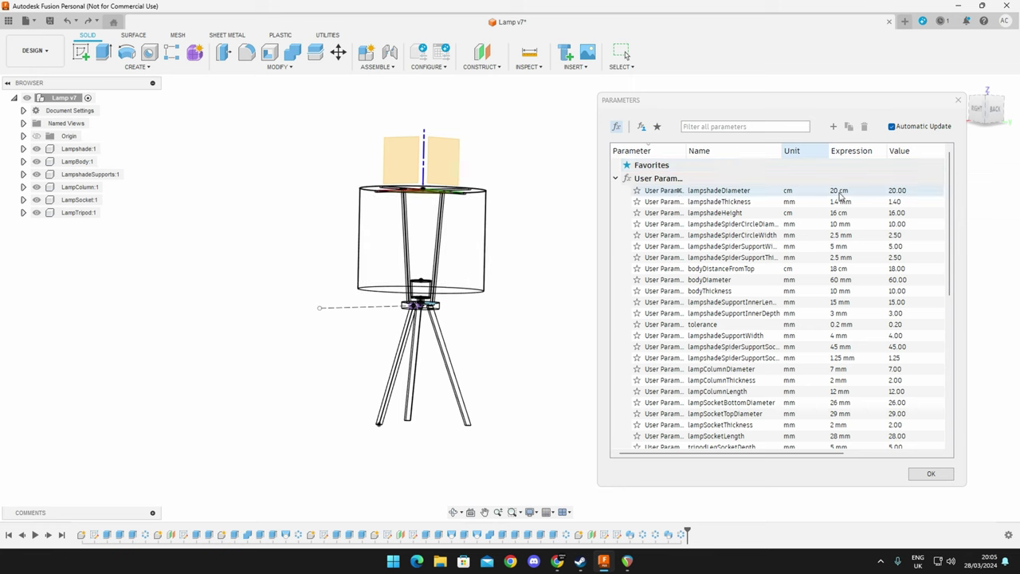
click(835, 193)
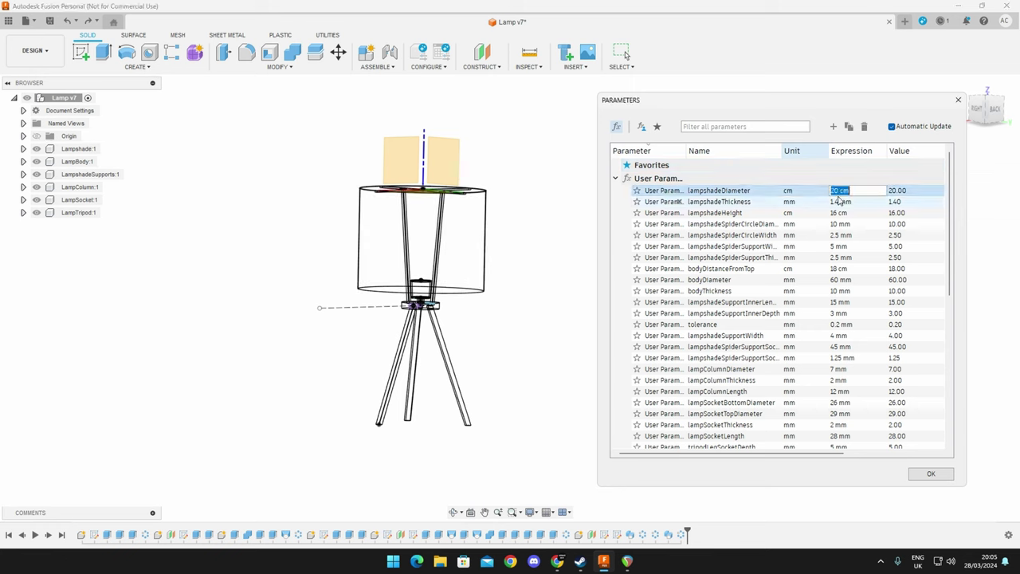
text(3)
click(860, 205)
Step: Change the lampshadeHeight expression to 23 cm and review the taller shade
click(489, 228)
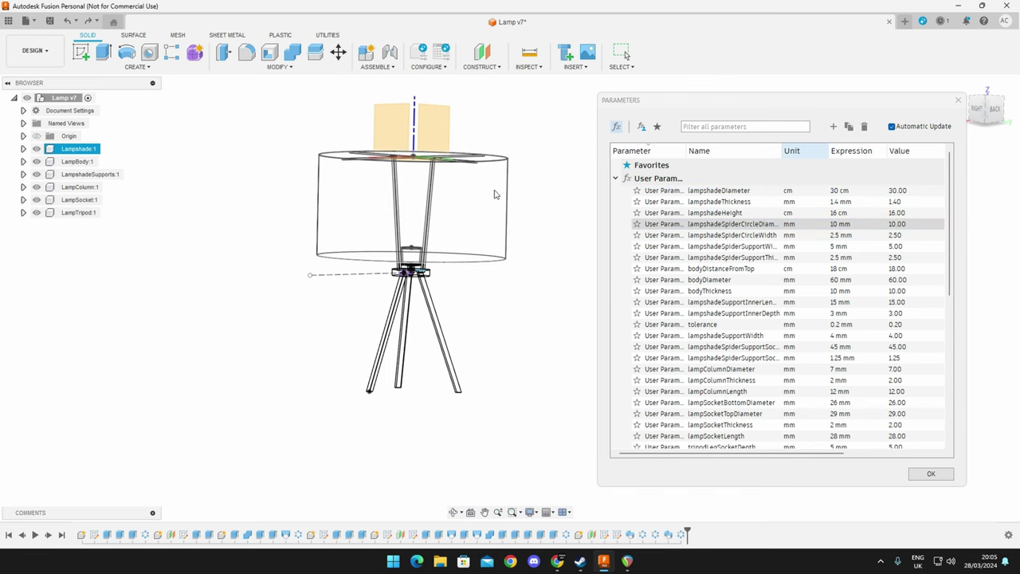
click(844, 213)
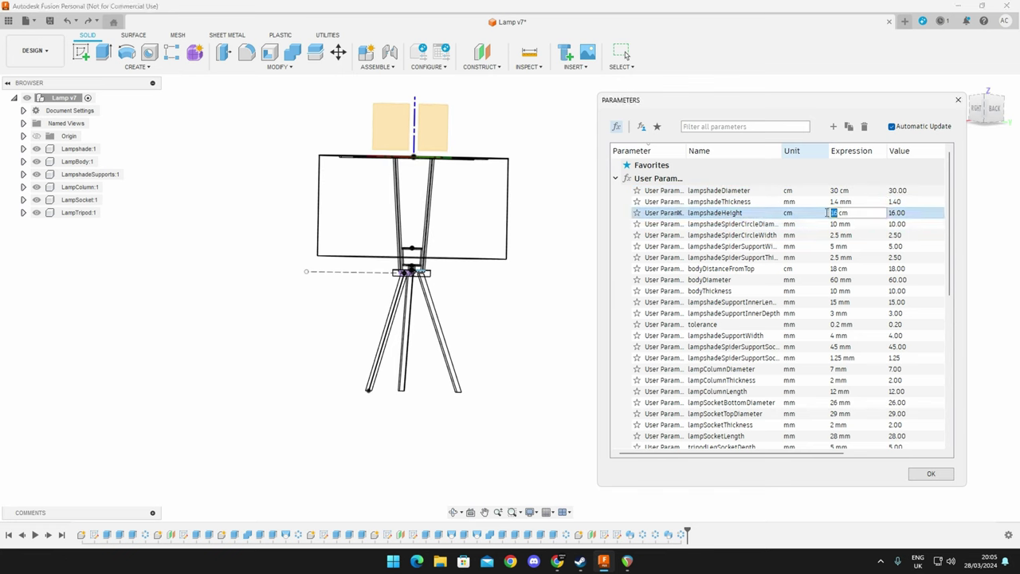
click(846, 228)
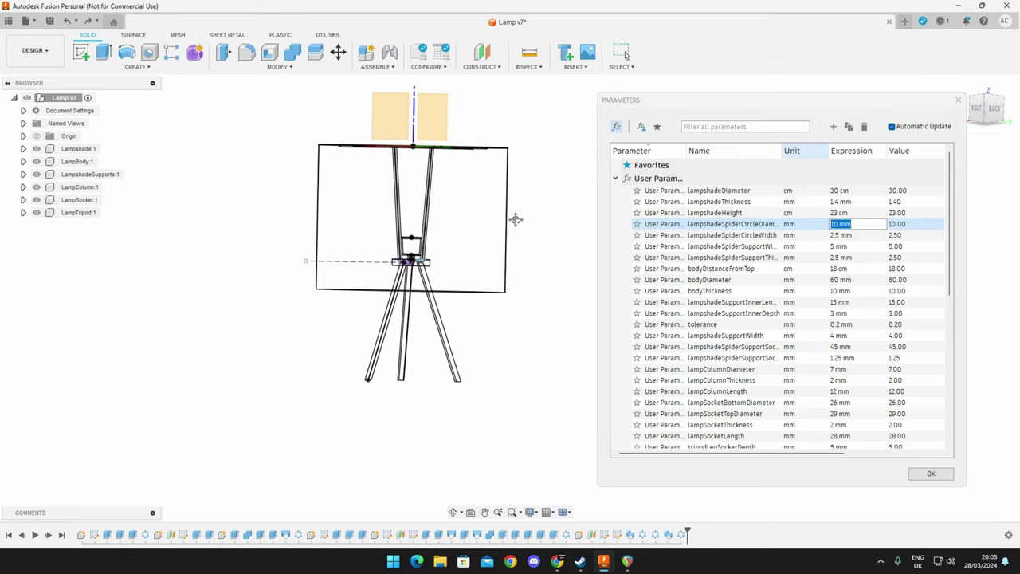
middle_drag(515, 218, 481, 162)
click(388, 215)
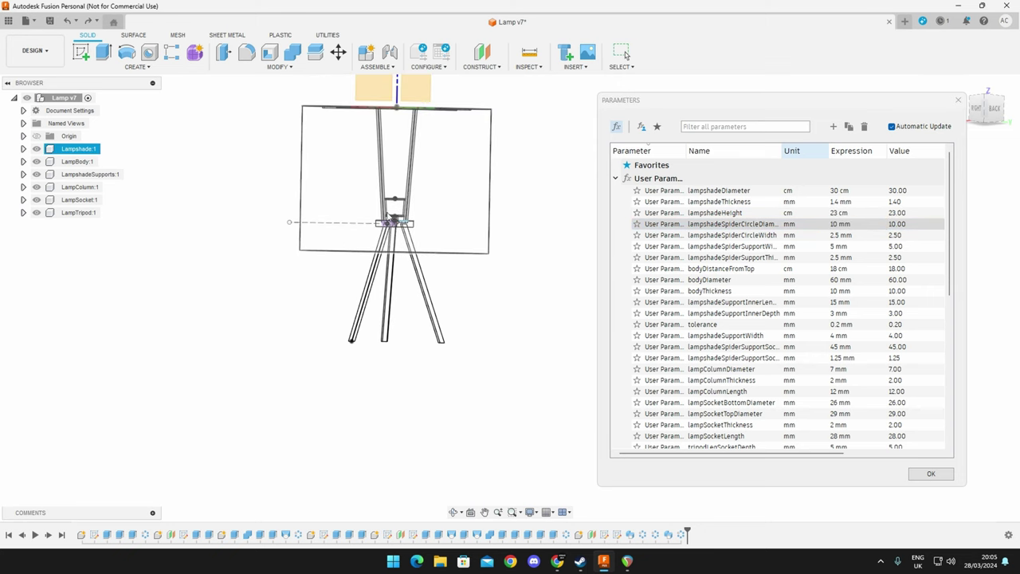
scroll(451, 234, down, 2)
click(451, 234)
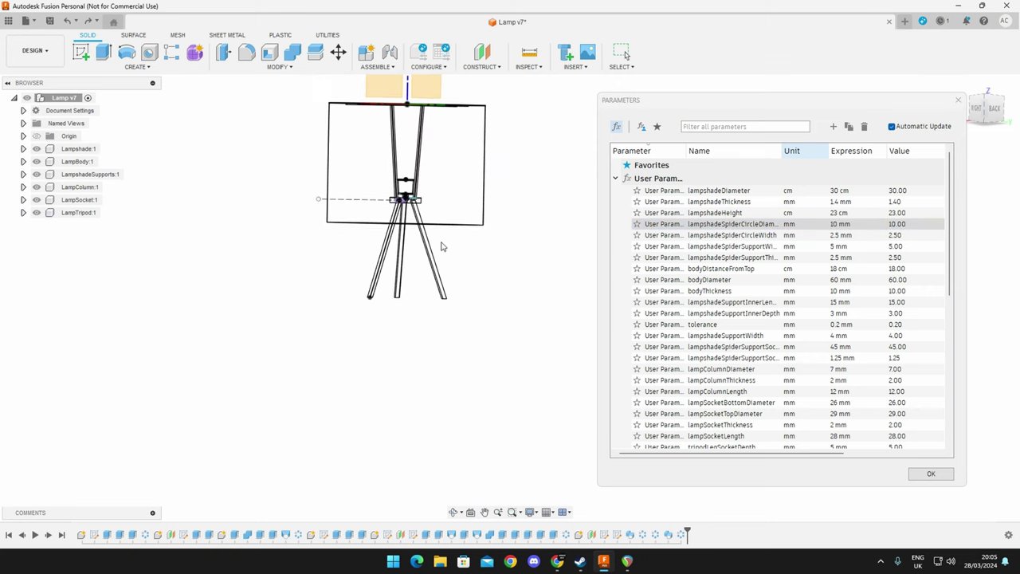
scroll(443, 247, down, 1)
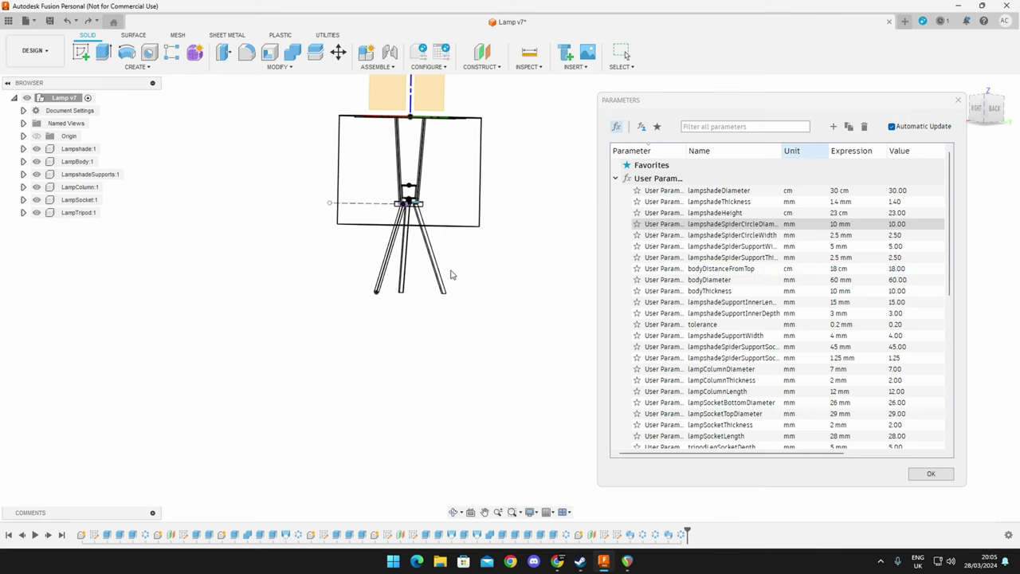
scroll(749, 341, down, 3)
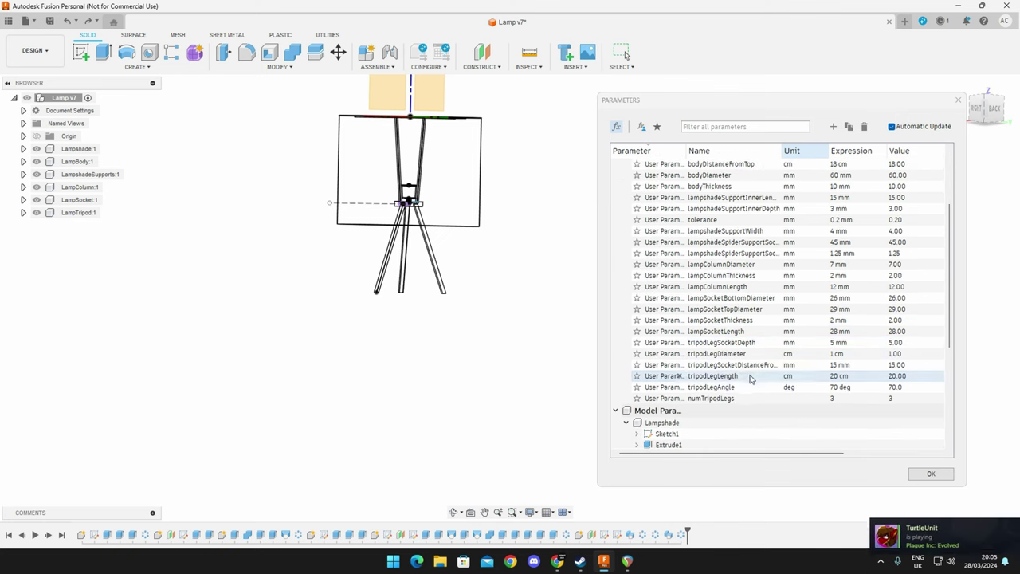
Step: Set tripodLegLength to 40 cm and tripodLegAngle to 80 deg
double_click(752, 376)
text(4)
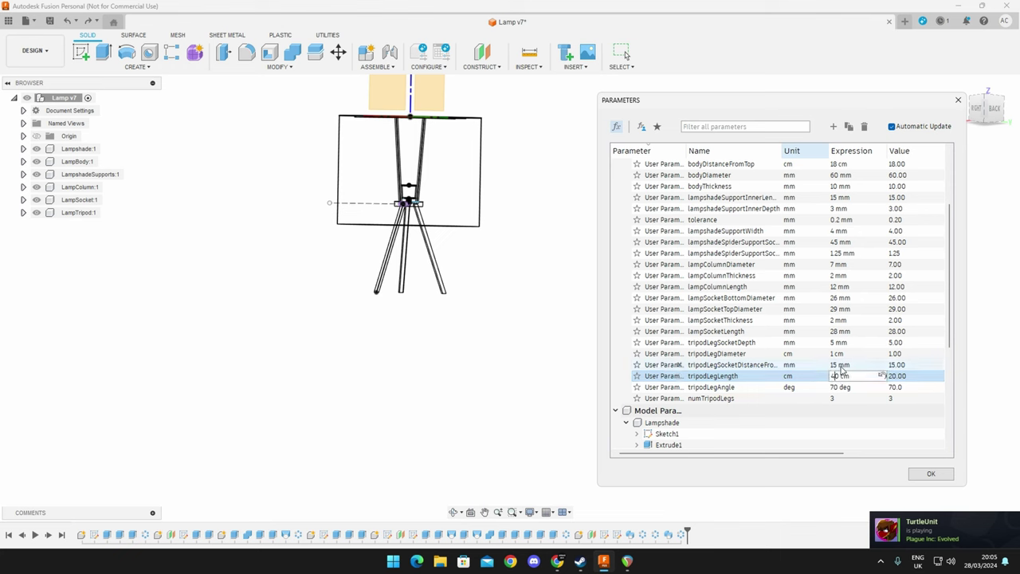
click(839, 365)
key(Tab)
key(Tab)
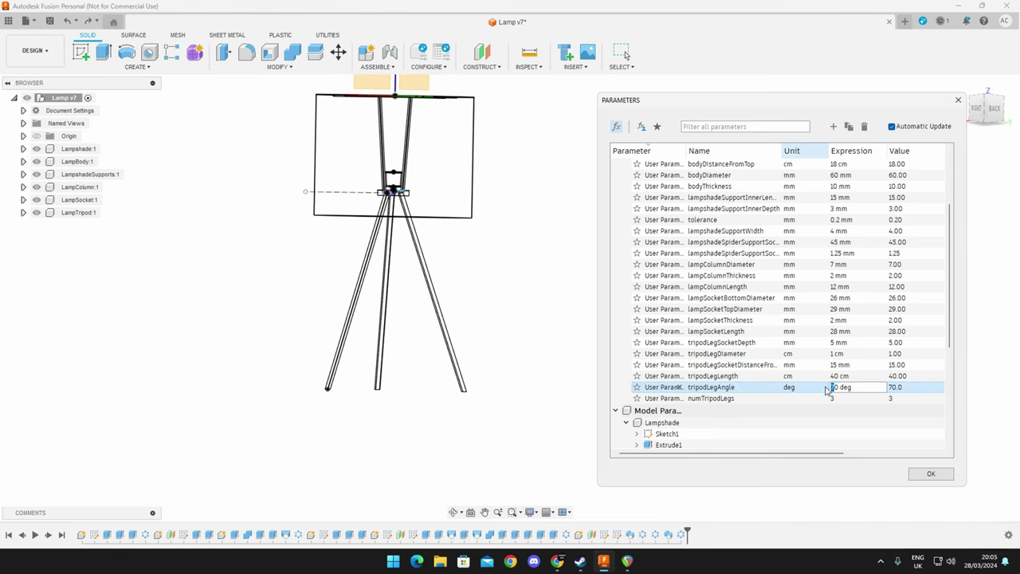
text(8)
key(Return)
Step: Orbit, pan and zoom to inspect the longer, more upright tripod legs
shift+middle_drag(517, 321, 431, 320)
click(411, 192)
middle_drag(411, 192, 463, 200)
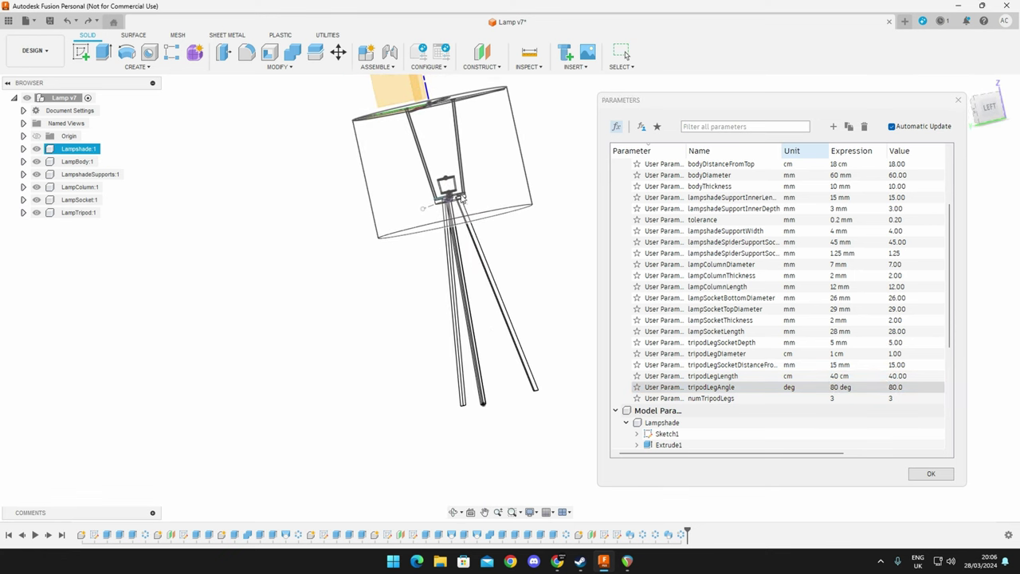
shift+middle_drag(436, 213, 483, 262)
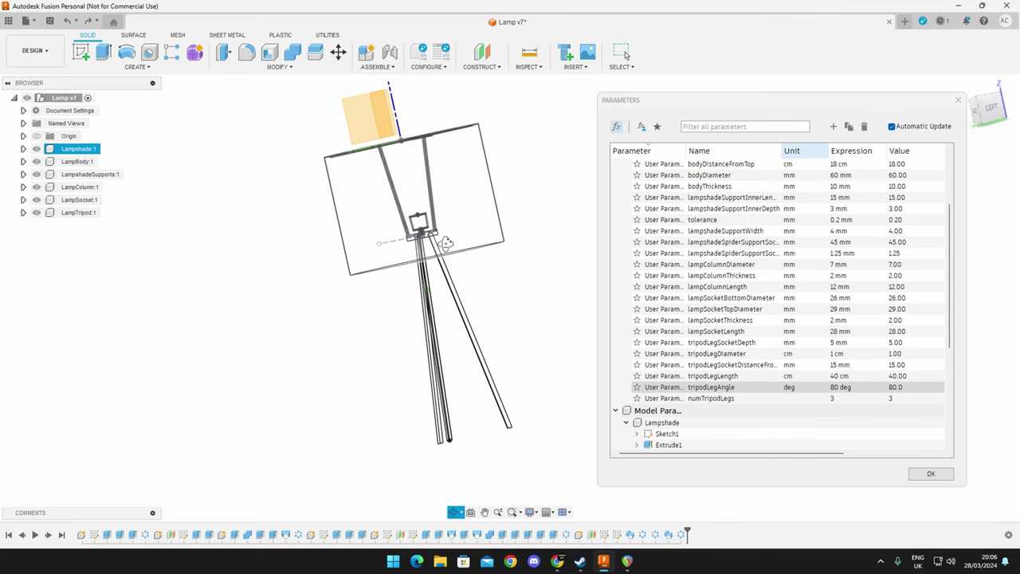
scroll(757, 223, up, 2)
scroll(757, 215, up, 1)
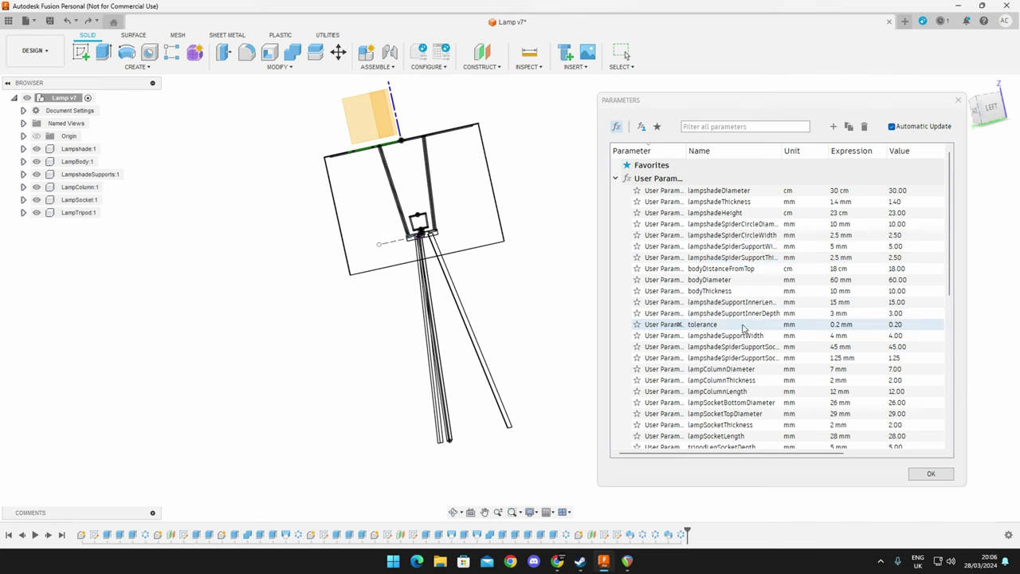
Step: Change bodyDistanceFromTop from 18 cm to 25 cm and orbit to view the regenerated lamp
click(834, 270)
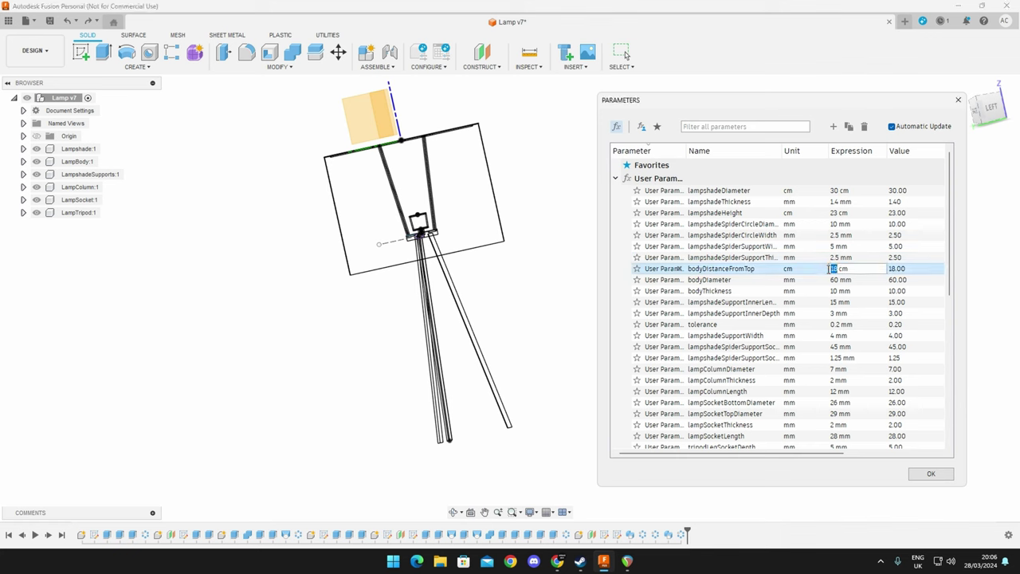
text(25)
click(851, 258)
shift+middle_drag(515, 274, 621, 251)
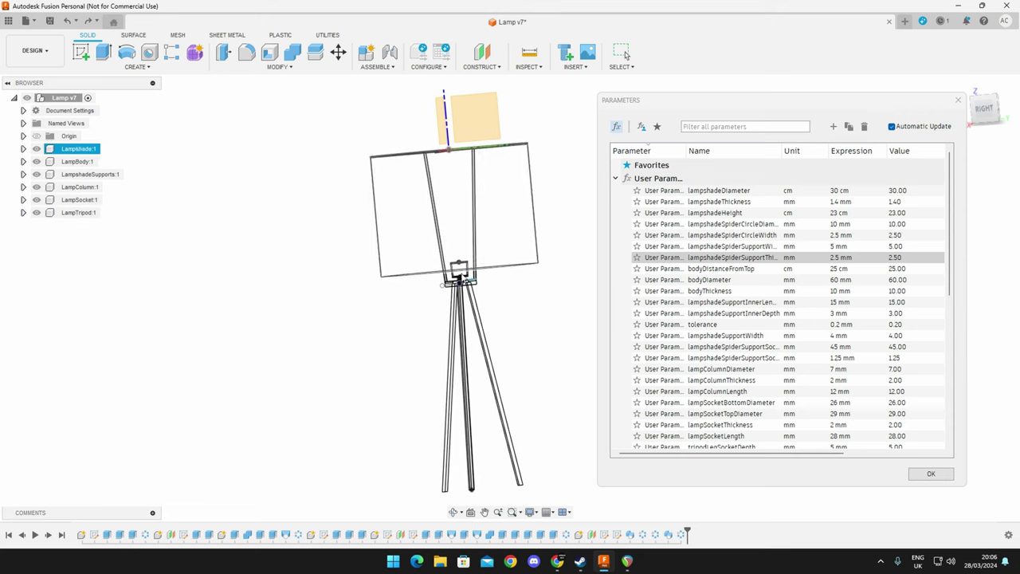
scroll(464, 278, up, 4)
scroll(404, 306, down, 4)
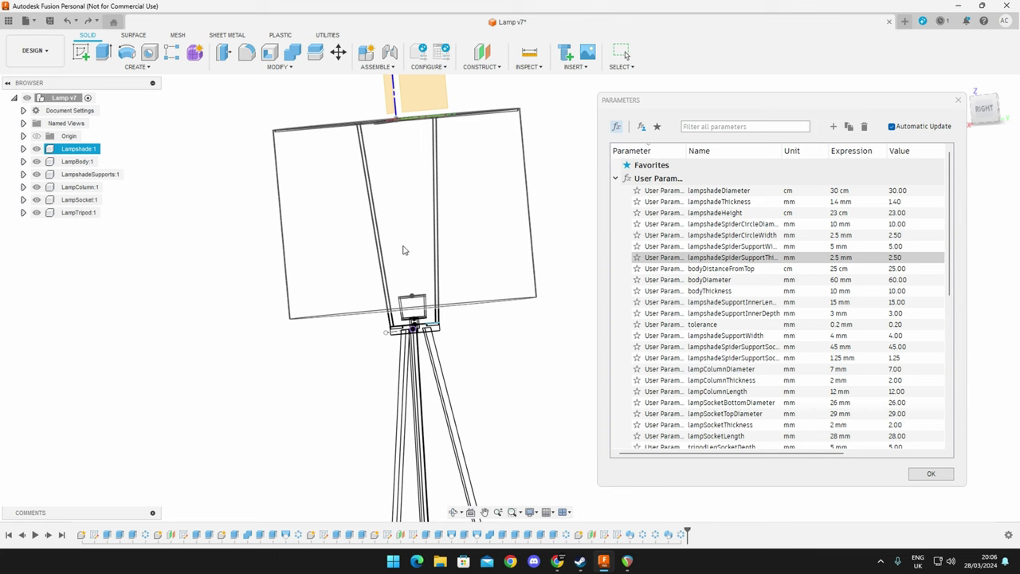
Step: Set lampColumnLength to 40 mm and close the Parameters dialog with OK
click(571, 259)
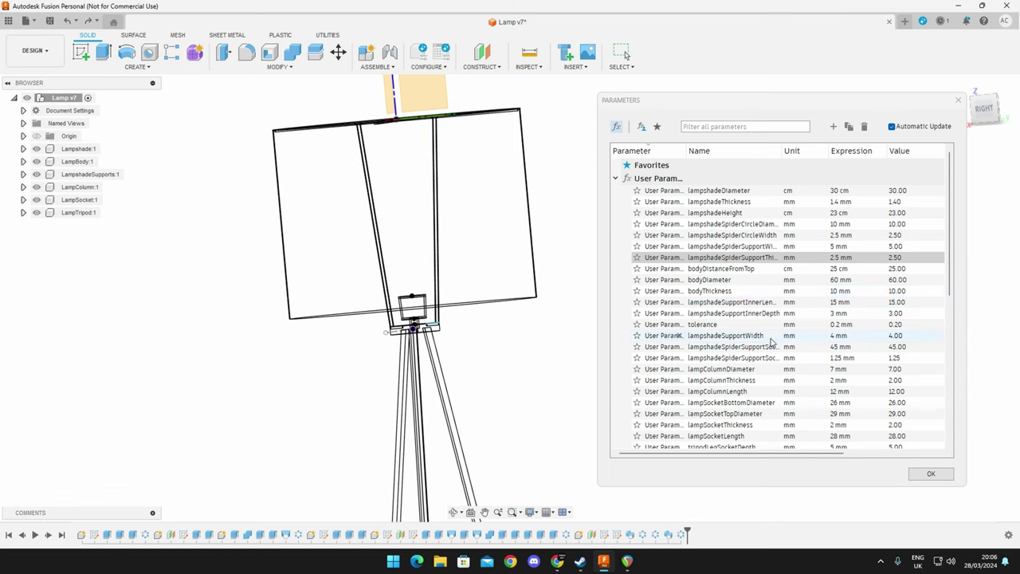
scroll(741, 331, down, 1)
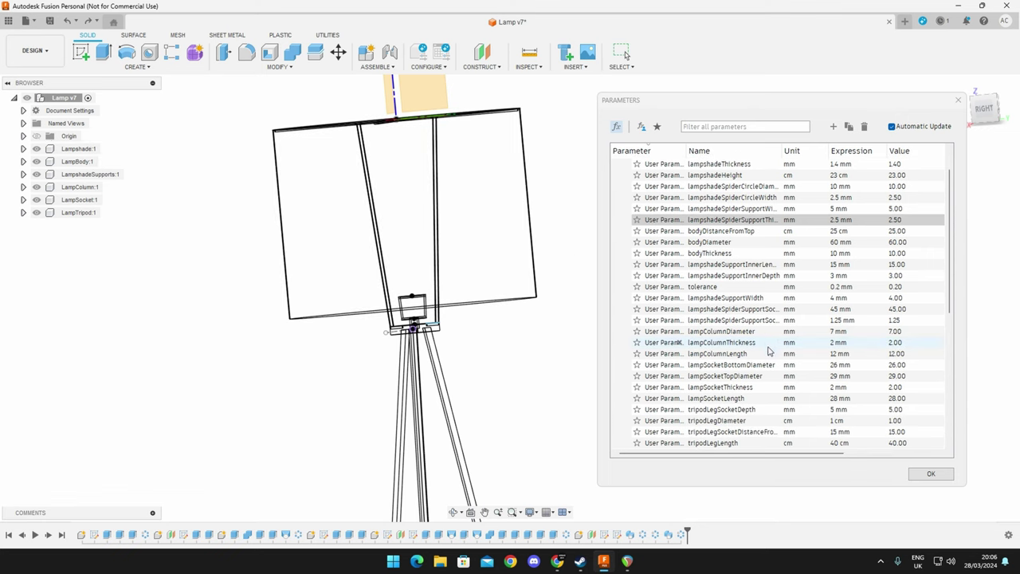
scroll(769, 351, down, 1)
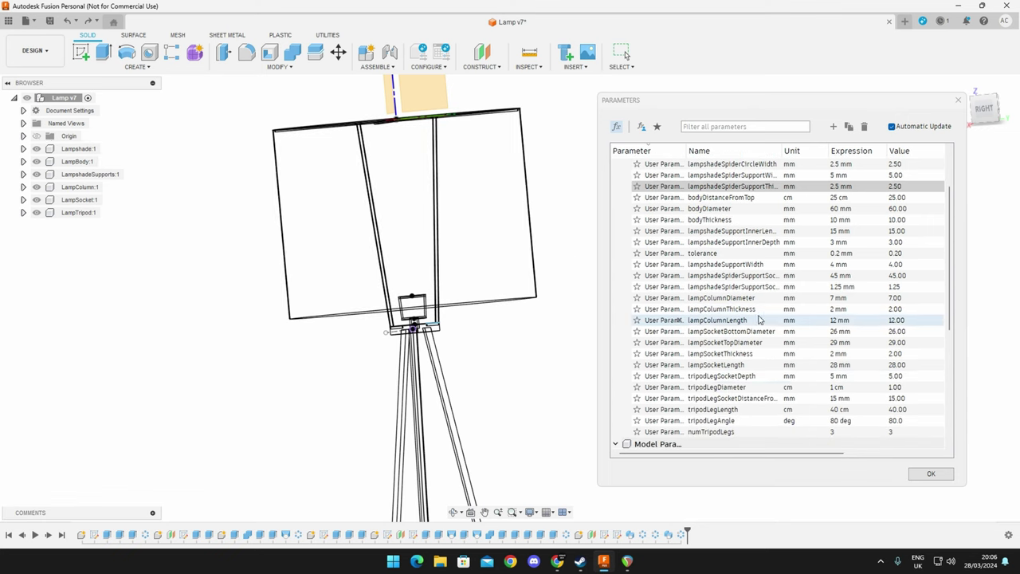
click(837, 320)
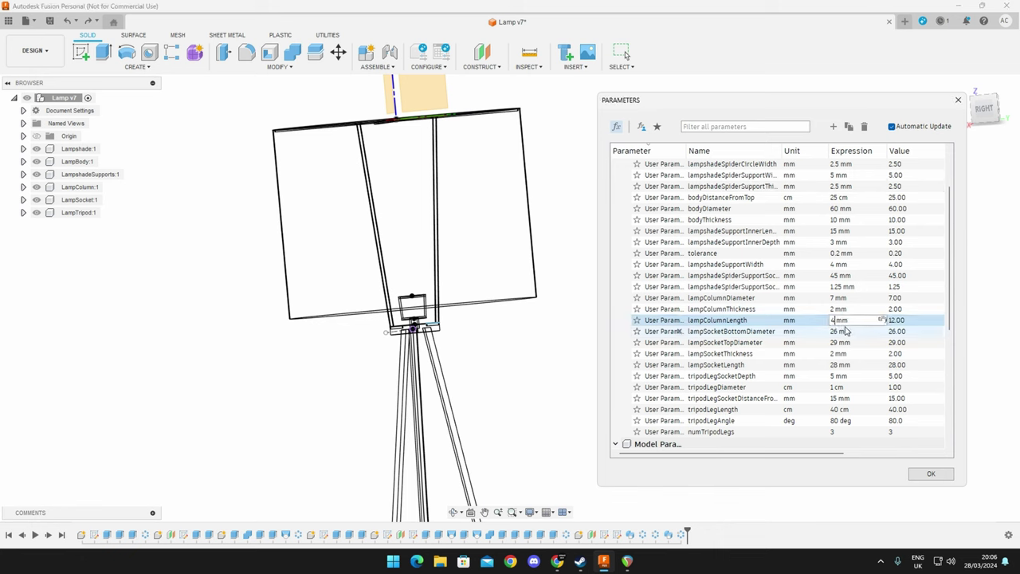
click(851, 309)
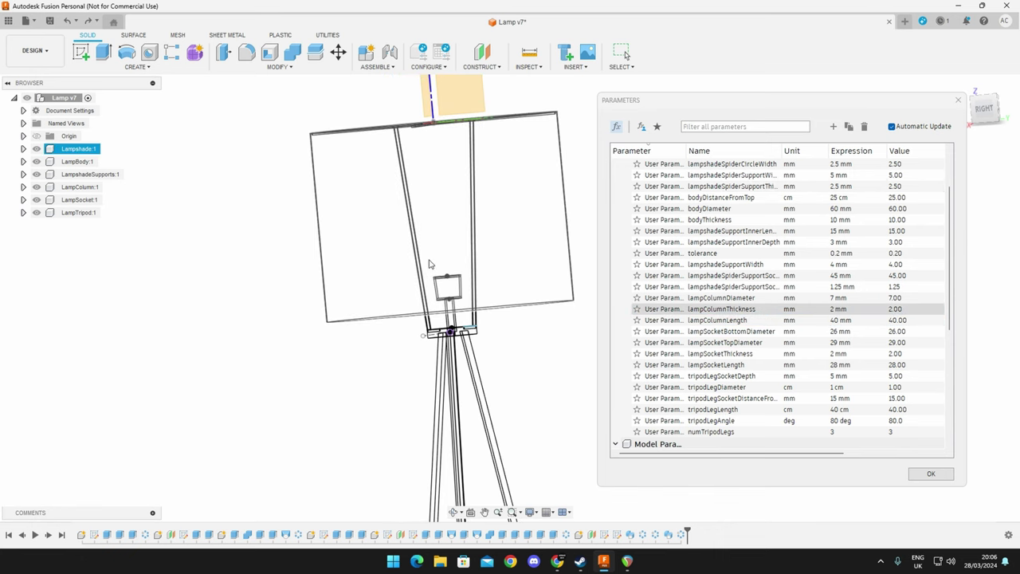
shift+middle_drag(428, 264, 671, 289)
click(937, 472)
scroll(576, 303, down, 5)
shift+middle_drag(576, 303, 632, 383)
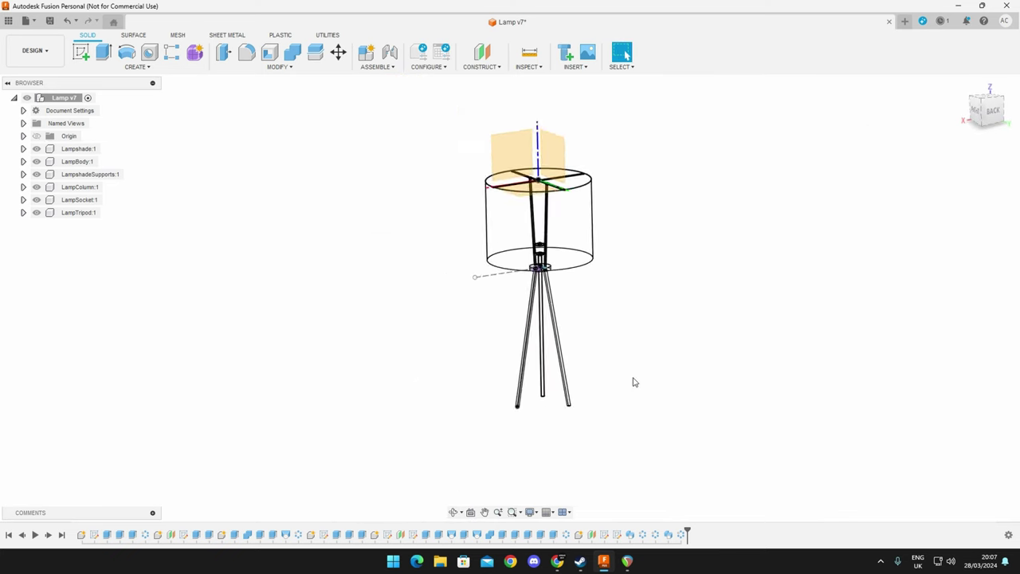
Step: Switch the visual style to Shaded from Display Settings
scroll(633, 383, up, 3)
scroll(569, 401, down, 3)
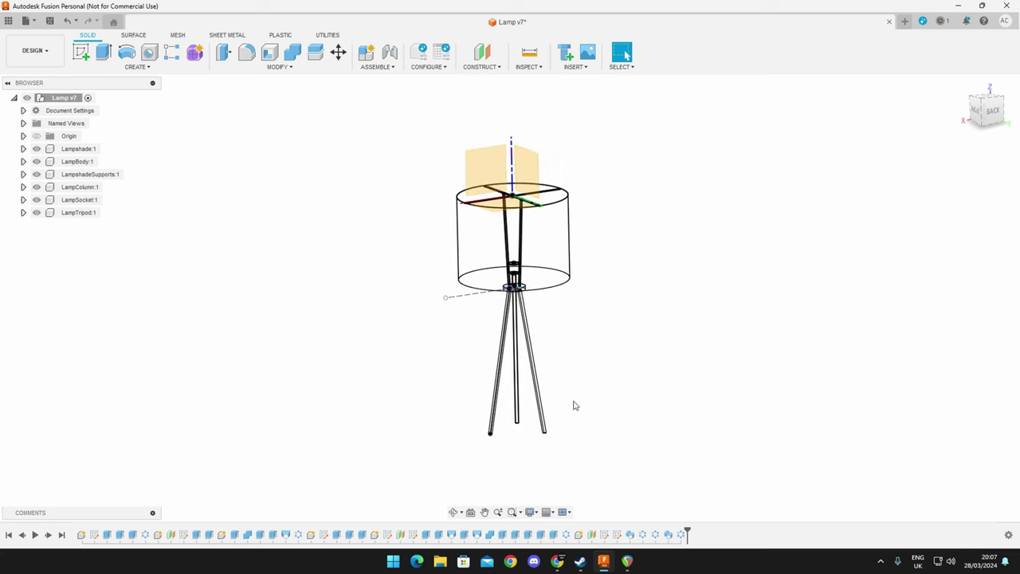
click(551, 515)
click(532, 513)
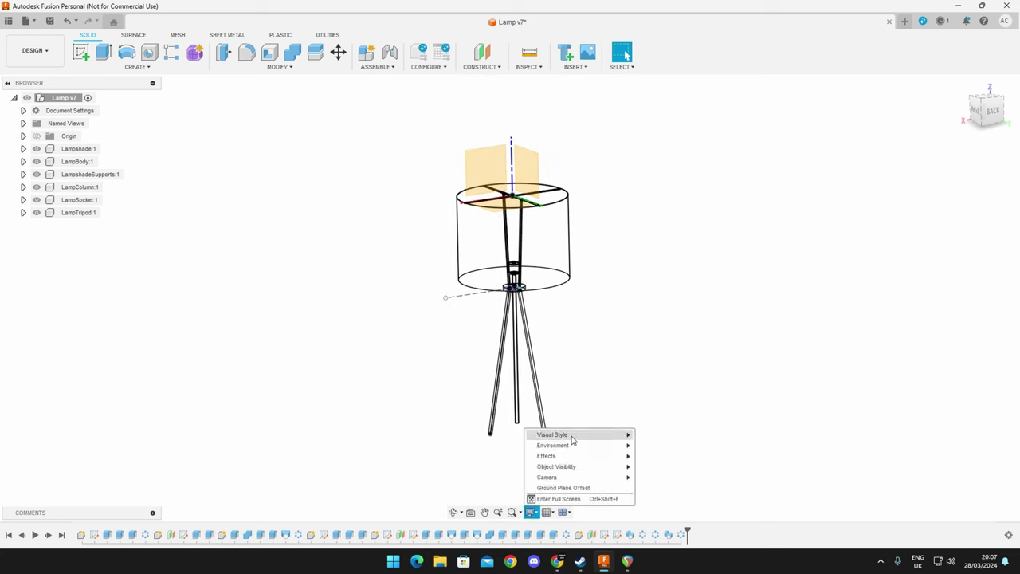
click(655, 435)
Step: Orbit the shaded lamp, view it from the right, and look up at the shade's underside
mouse_move(633, 410)
shift+middle_down()
mouse_move(631, 387)
mouse_move(690, 391)
shift+middle_up()
key(Escape)
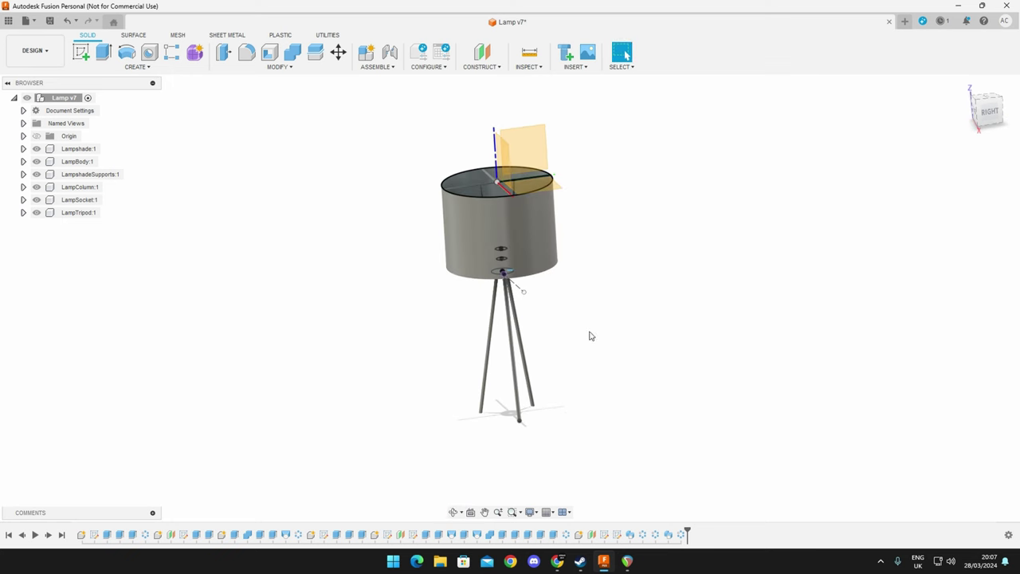
click(990, 113)
shift+middle_drag(626, 247, 536, 309)
key(Escape)
scroll(550, 300, up, 2)
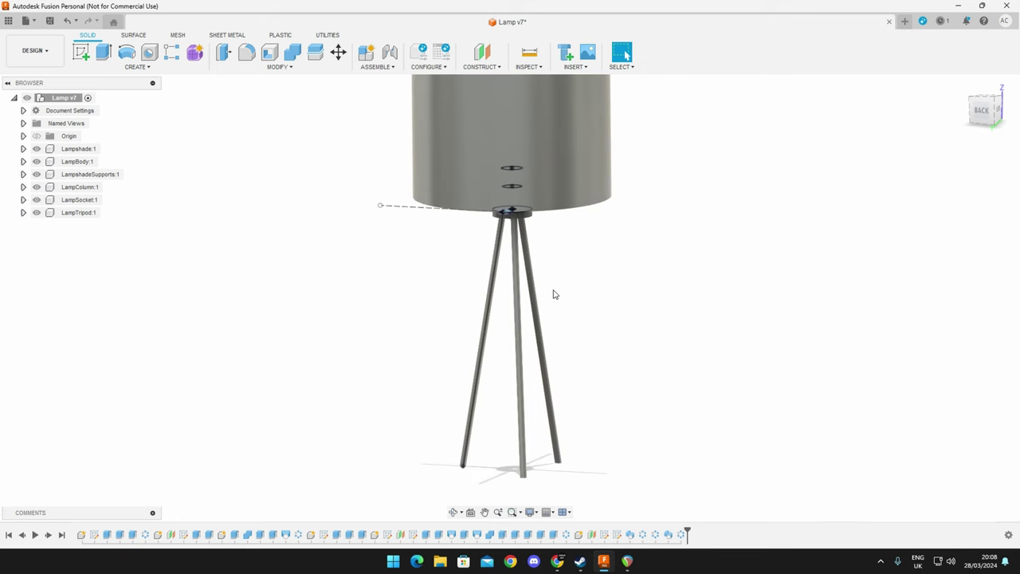
shift+middle_drag(526, 285, 632, 196)
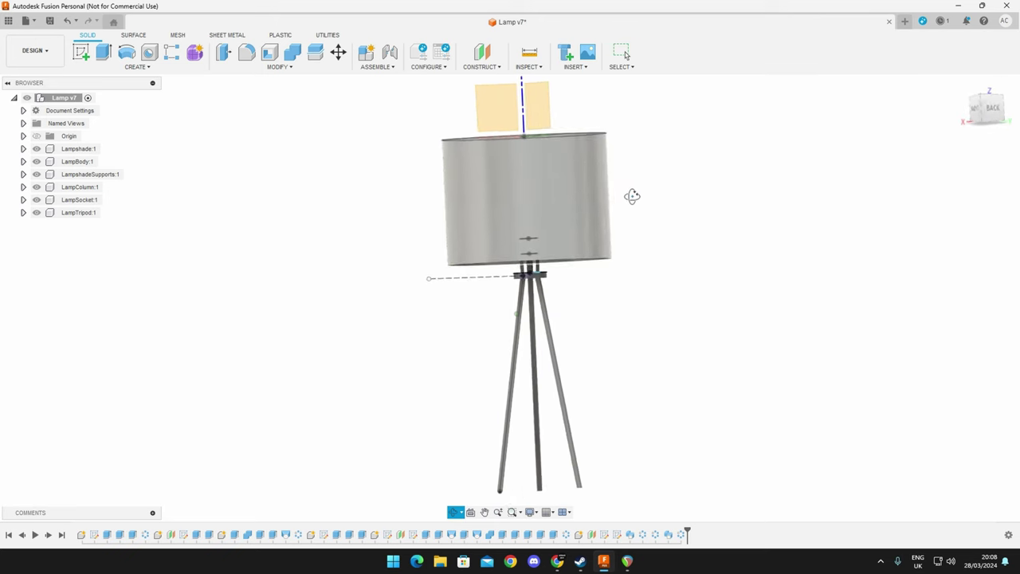